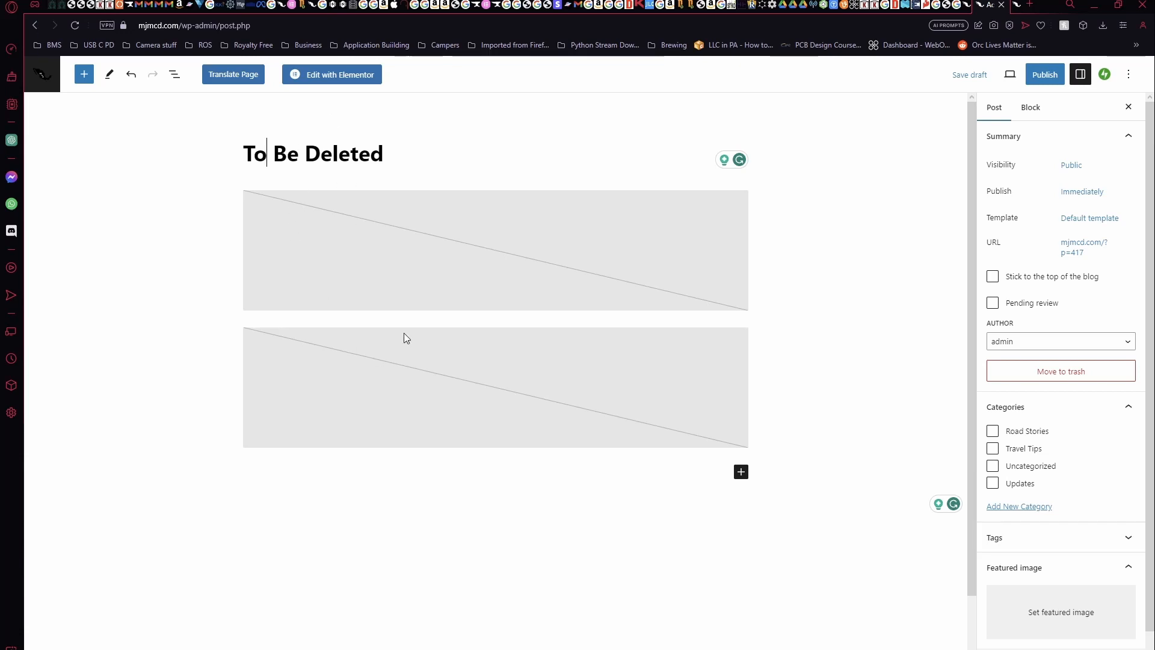
- Delete both placeholder blocks from the body of the post
mouse_move(406, 327)
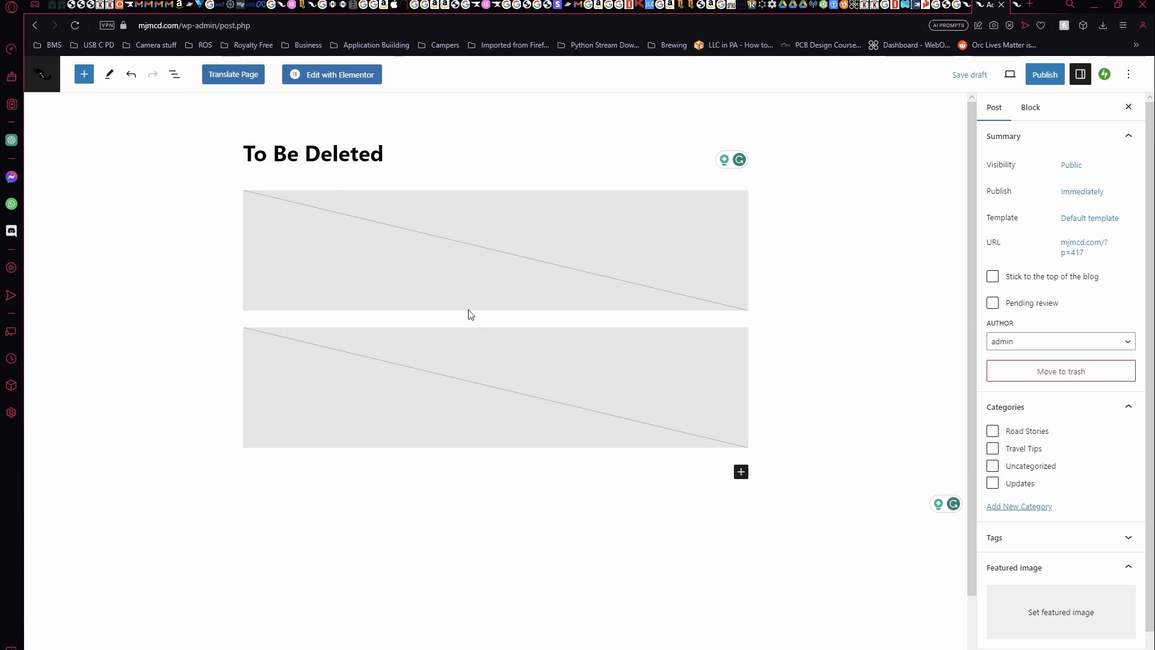
click(361, 274)
click(173, 235)
click(366, 255)
key(Delete)
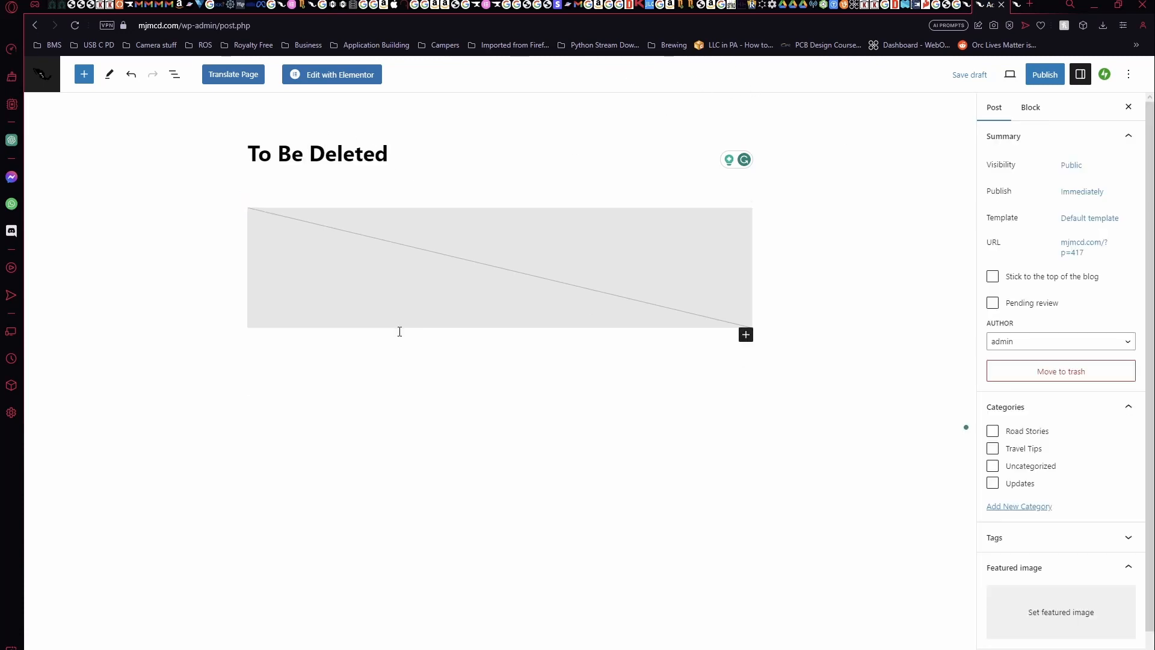
click(383, 245)
key(Delete)
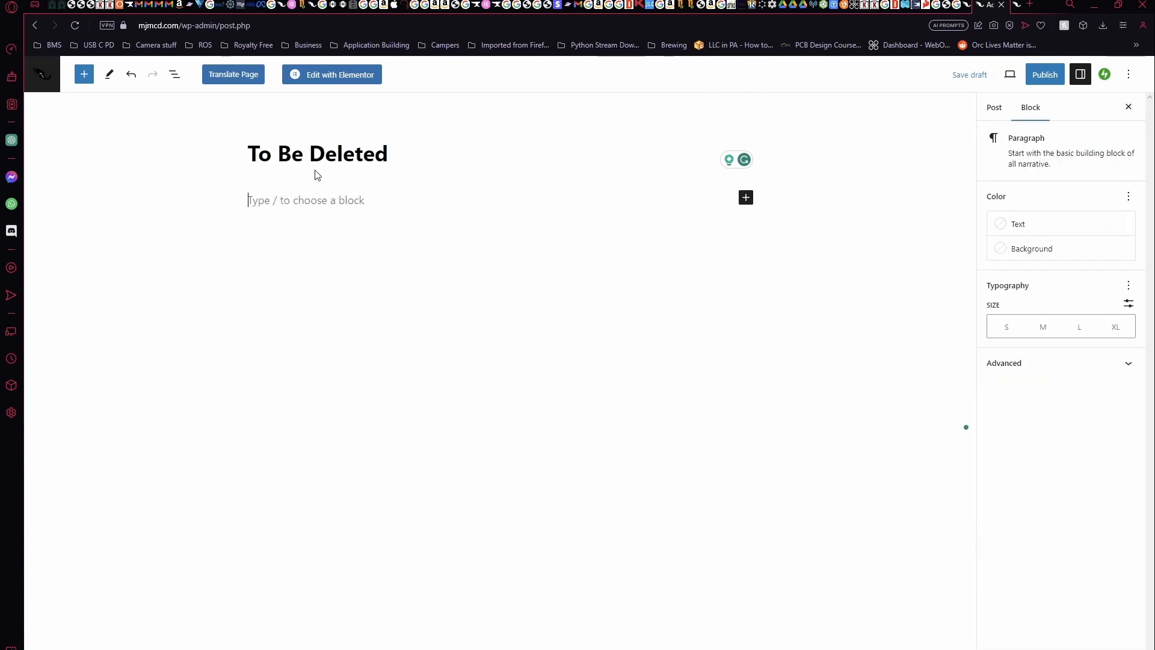
- Clear the whole title of the post so its title field is empty
click(290, 146)
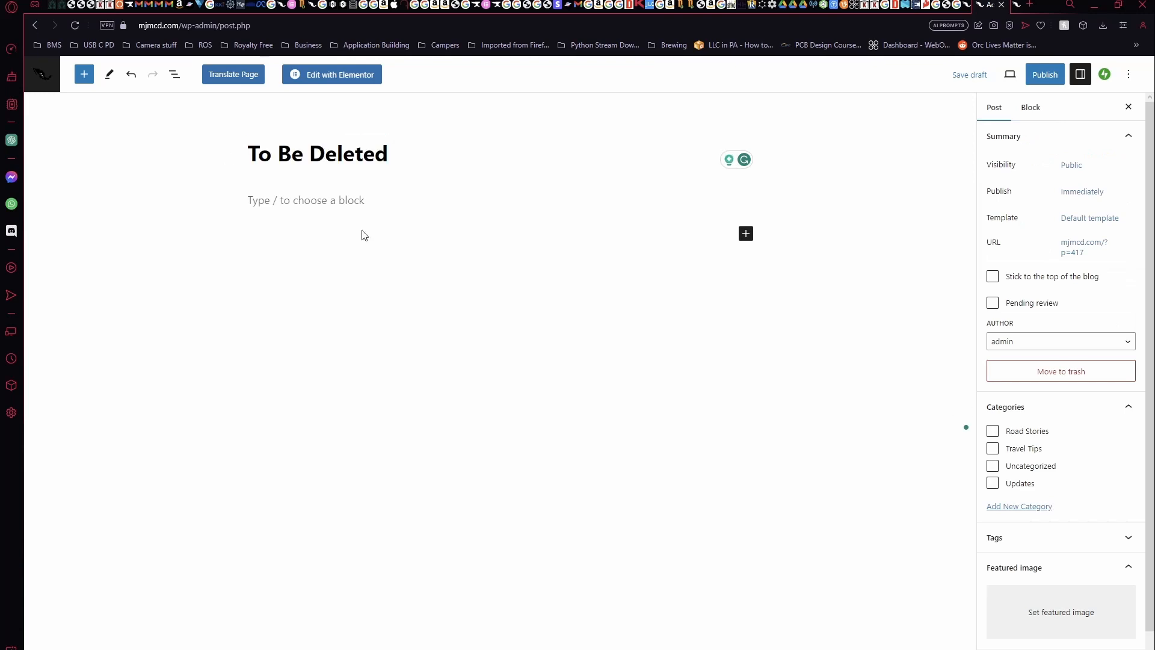
double_click(336, 154)
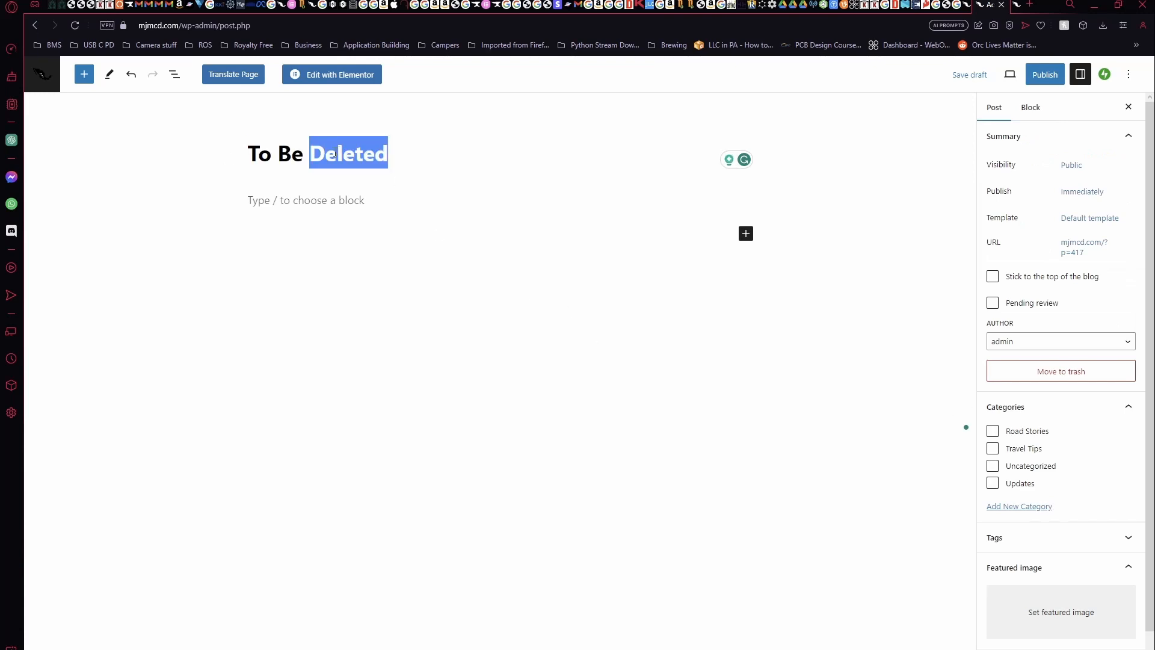
triple_click(334, 155)
key(BackSpace)
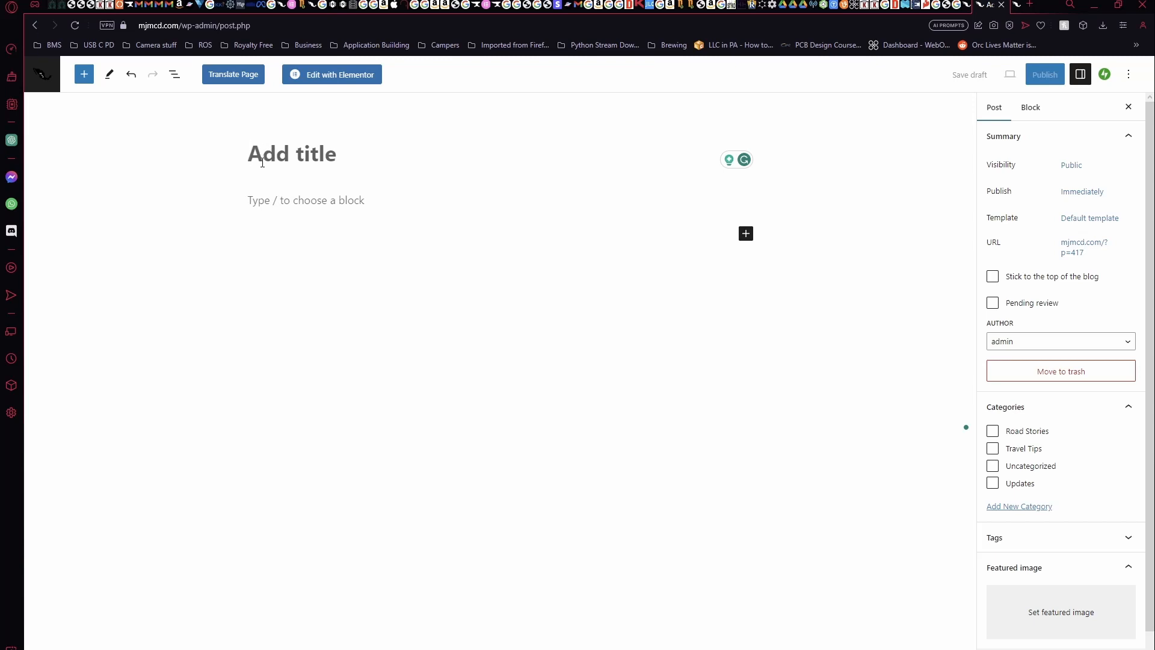
- Look through the editor's Edit and Select tool modes and the document overview's block list and outline
click(110, 77)
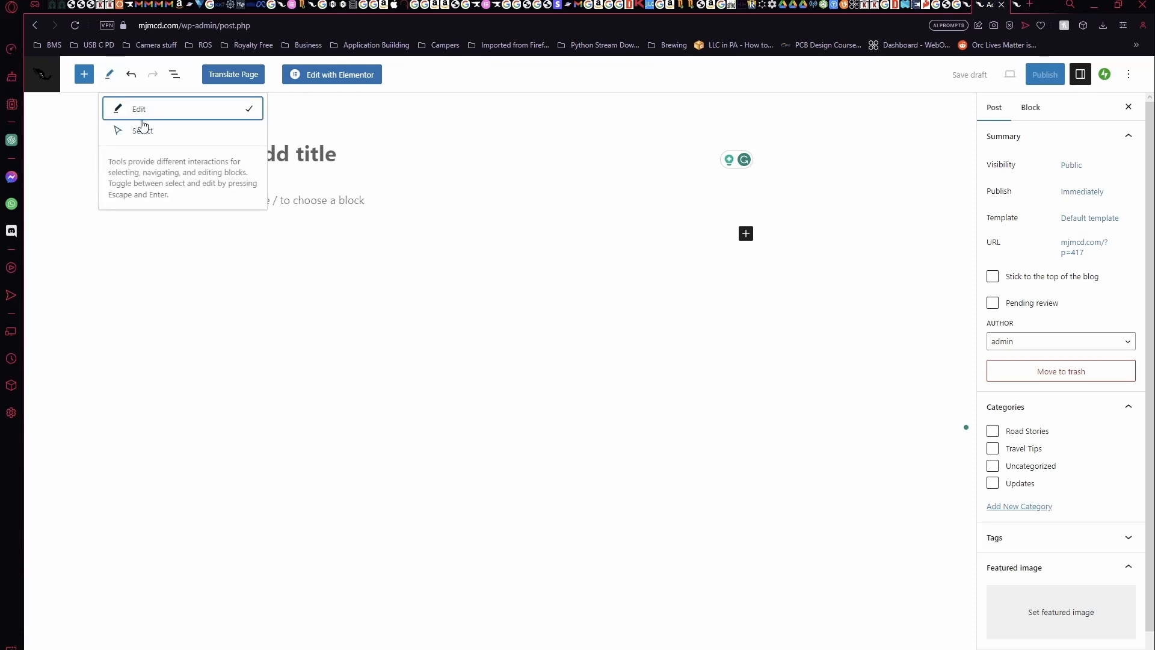
click(85, 158)
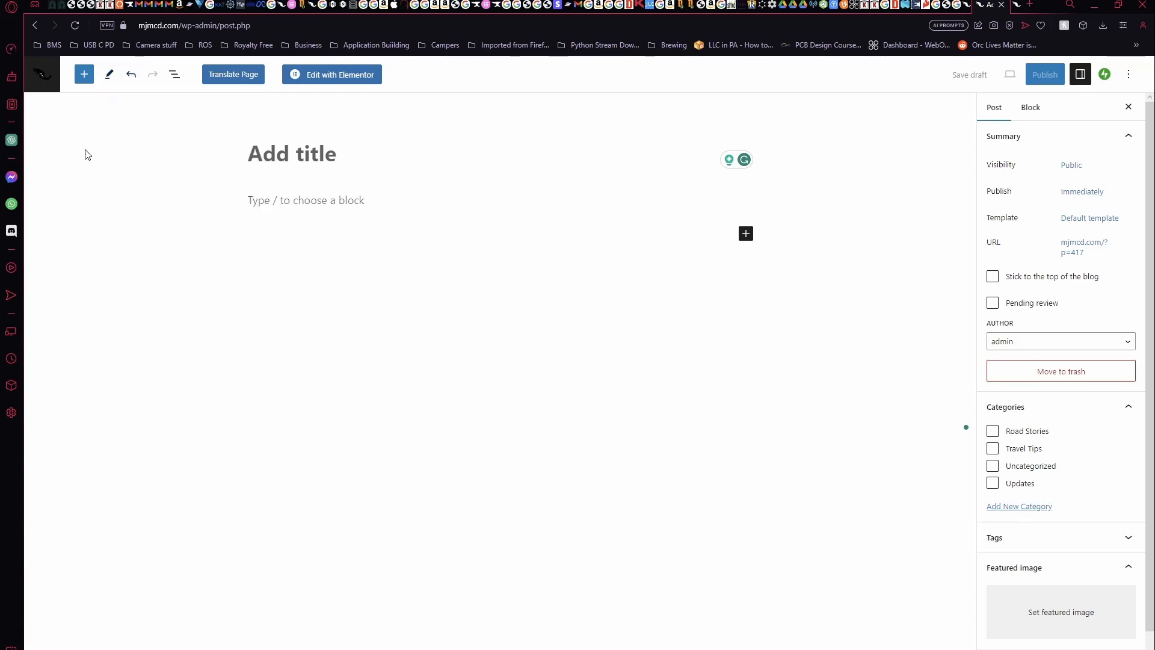
click(176, 77)
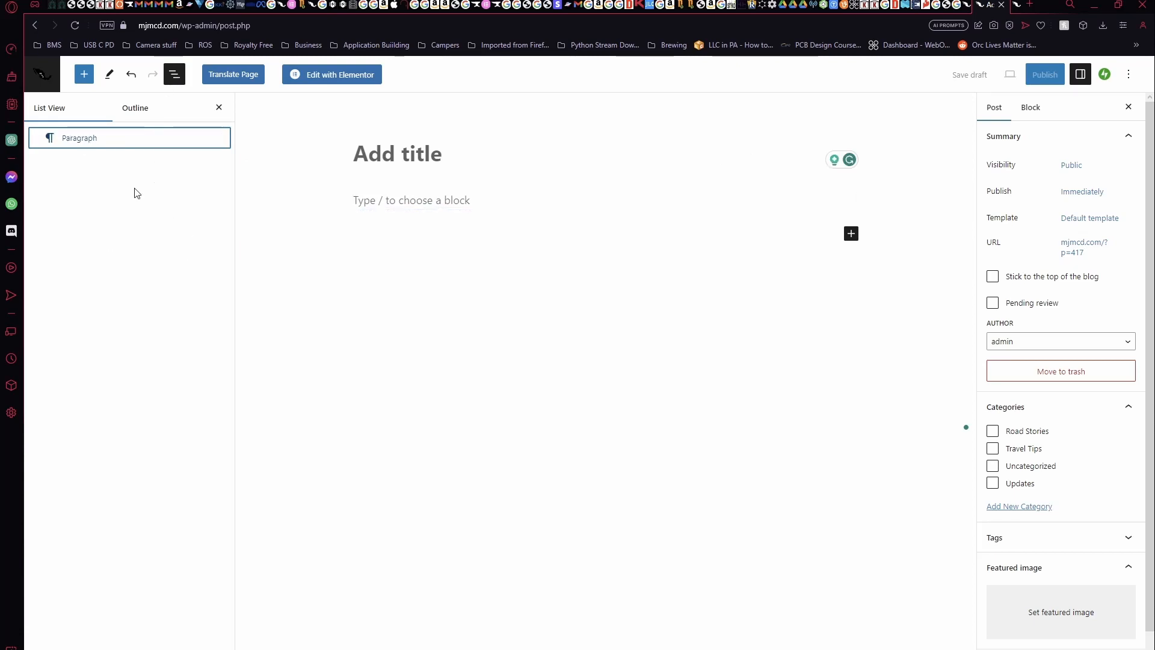
click(135, 109)
click(45, 109)
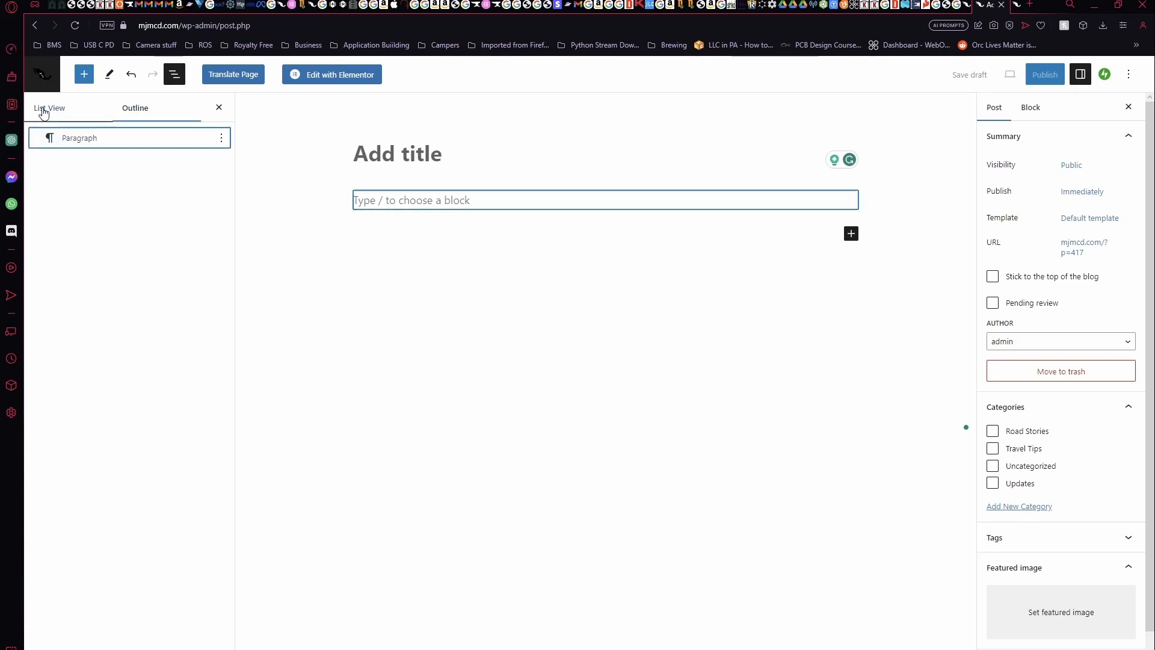
click(219, 108)
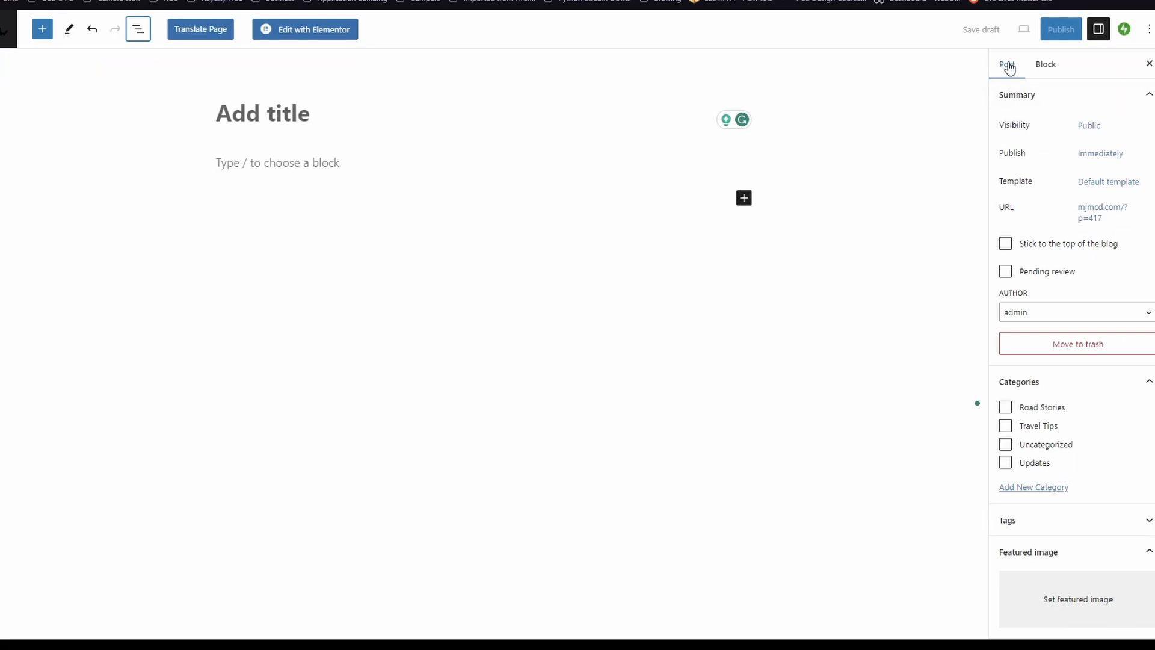
- Review the post's summary settings and assign the post to the Updates category
scroll(1034, 207, down, 1)
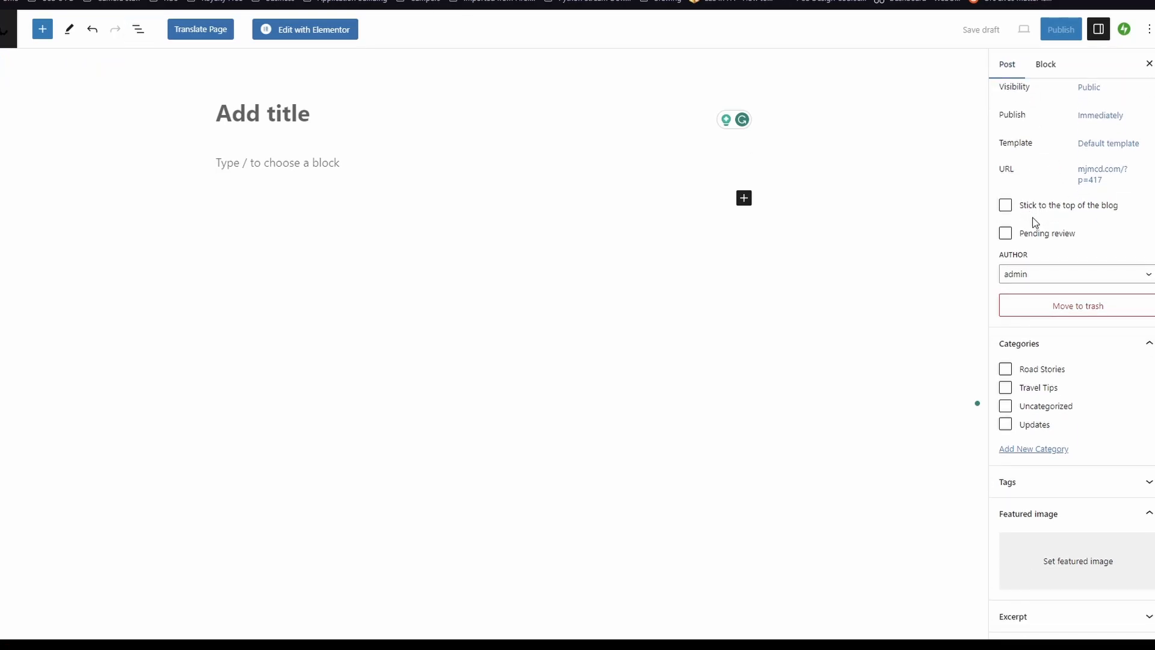
scroll(1033, 218, up, 1)
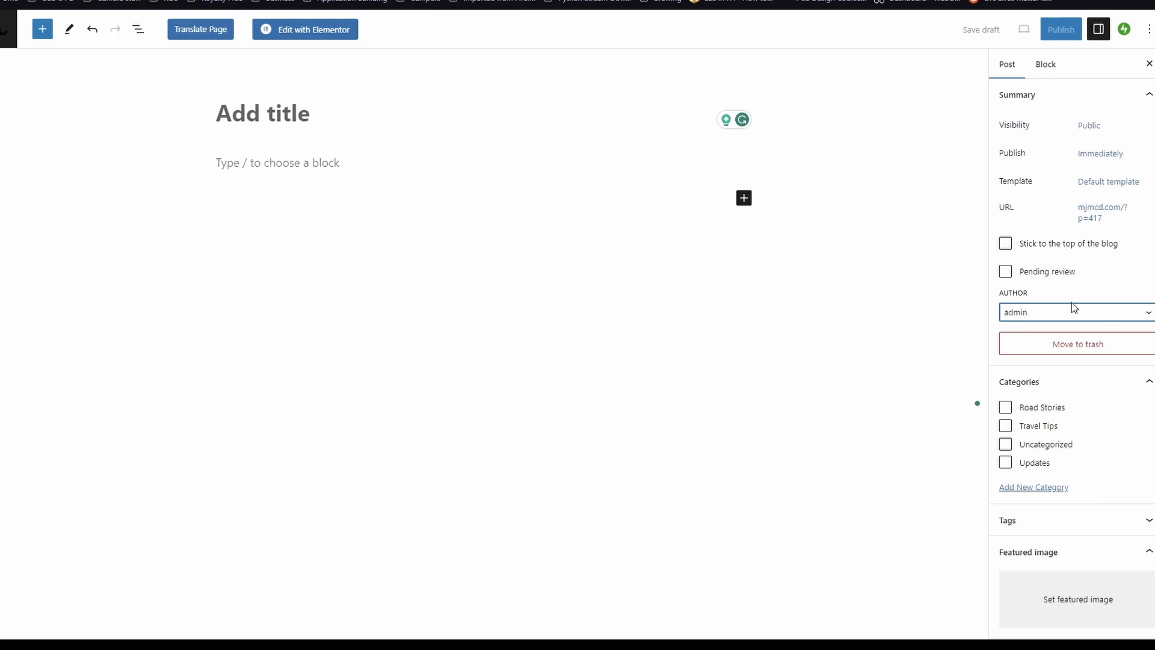
scroll(1053, 319, down, 1)
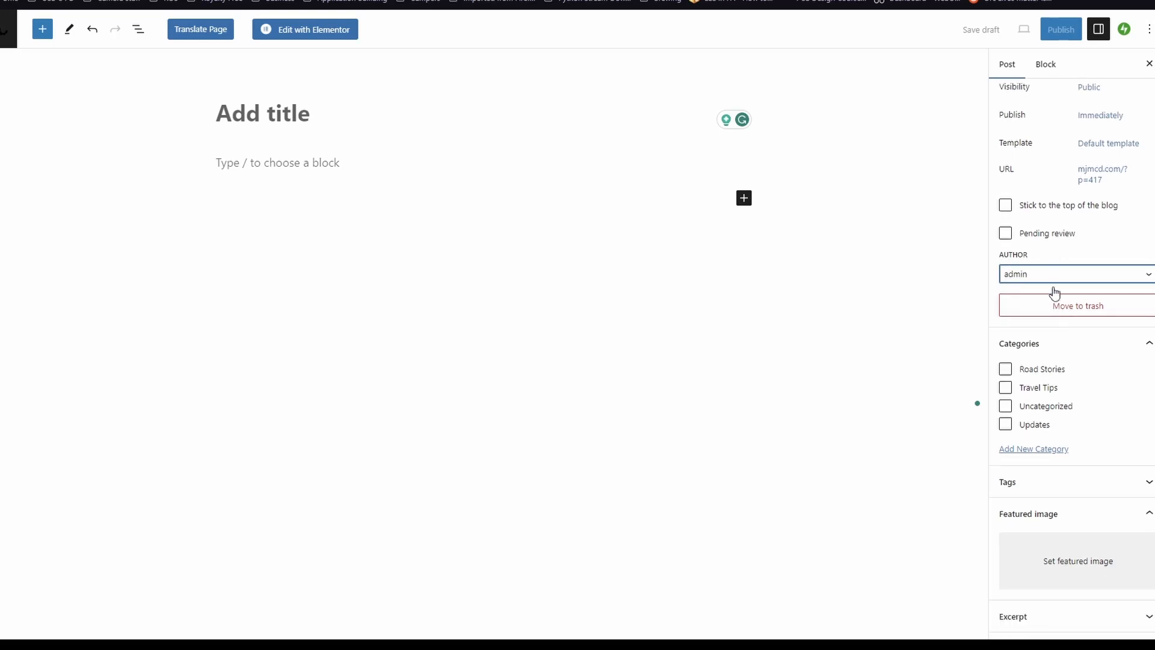
click(1018, 344)
click(1061, 389)
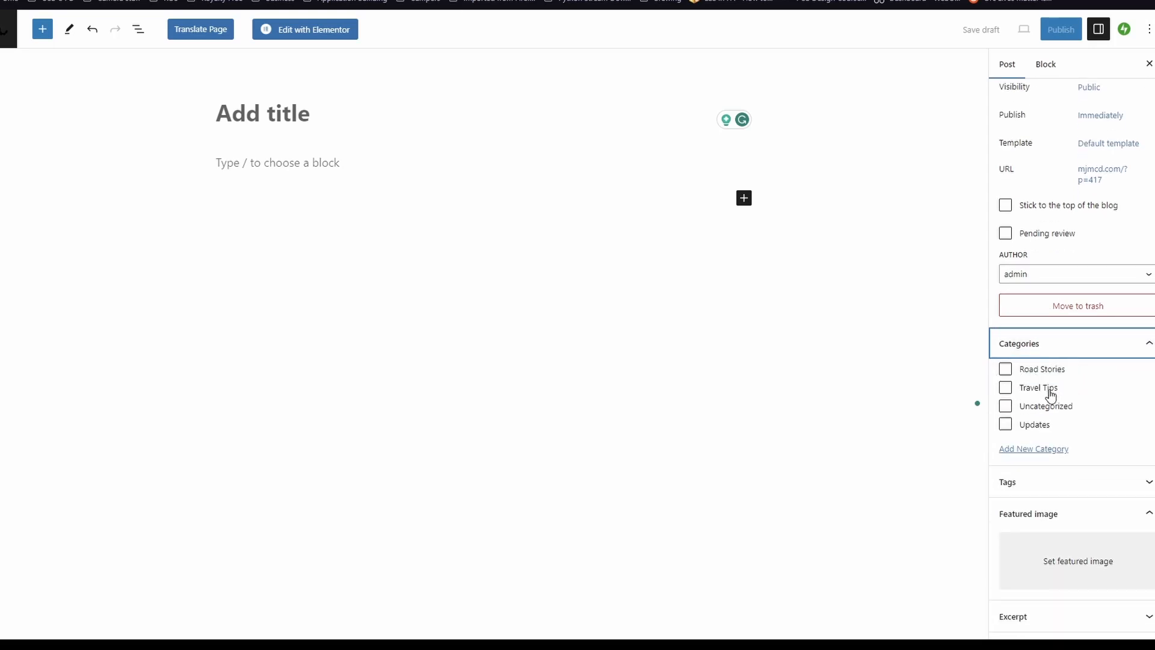
click(1005, 425)
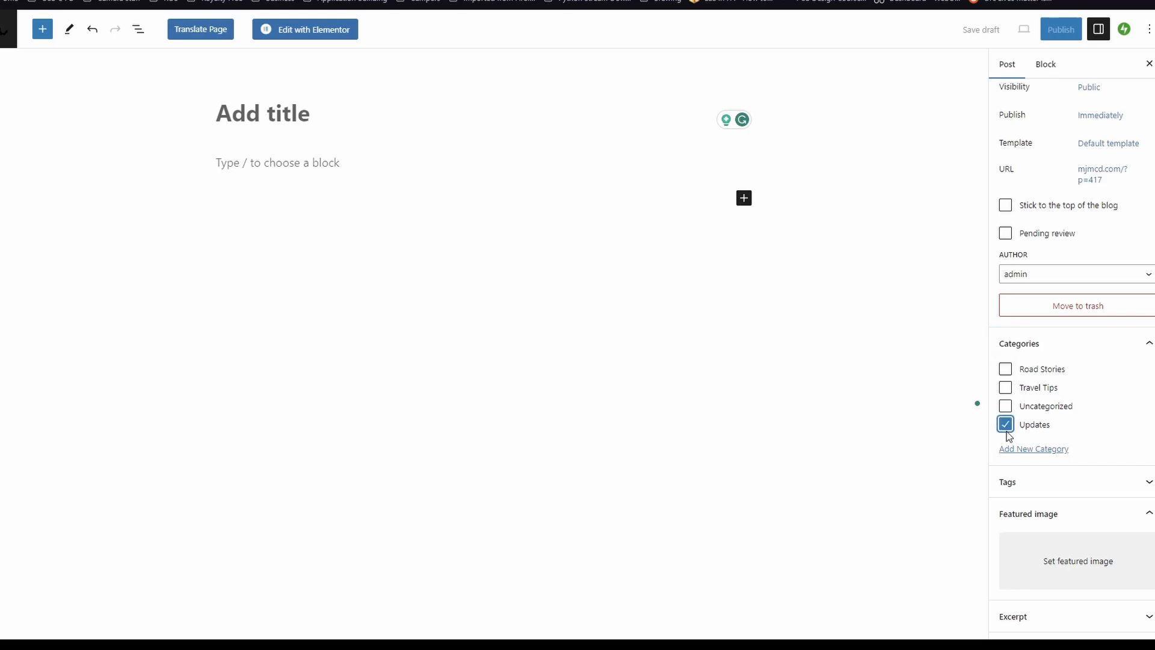
- Examine the post's tag settings and the field for adding new tags, leaving it empty
click(1121, 482)
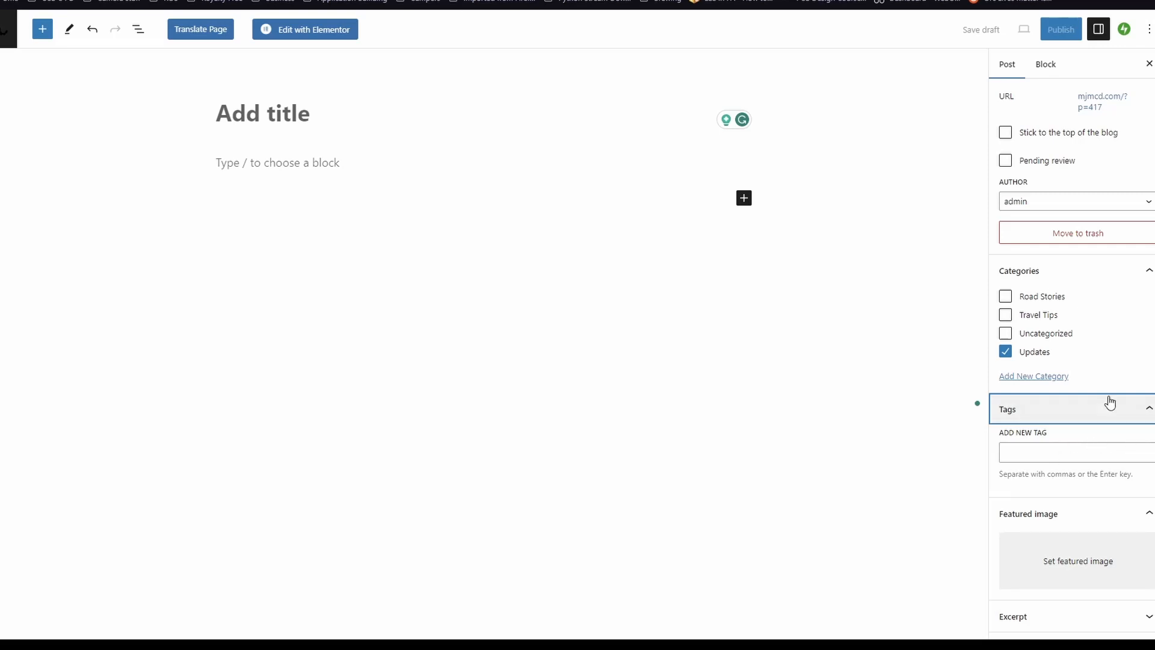
click(1052, 451)
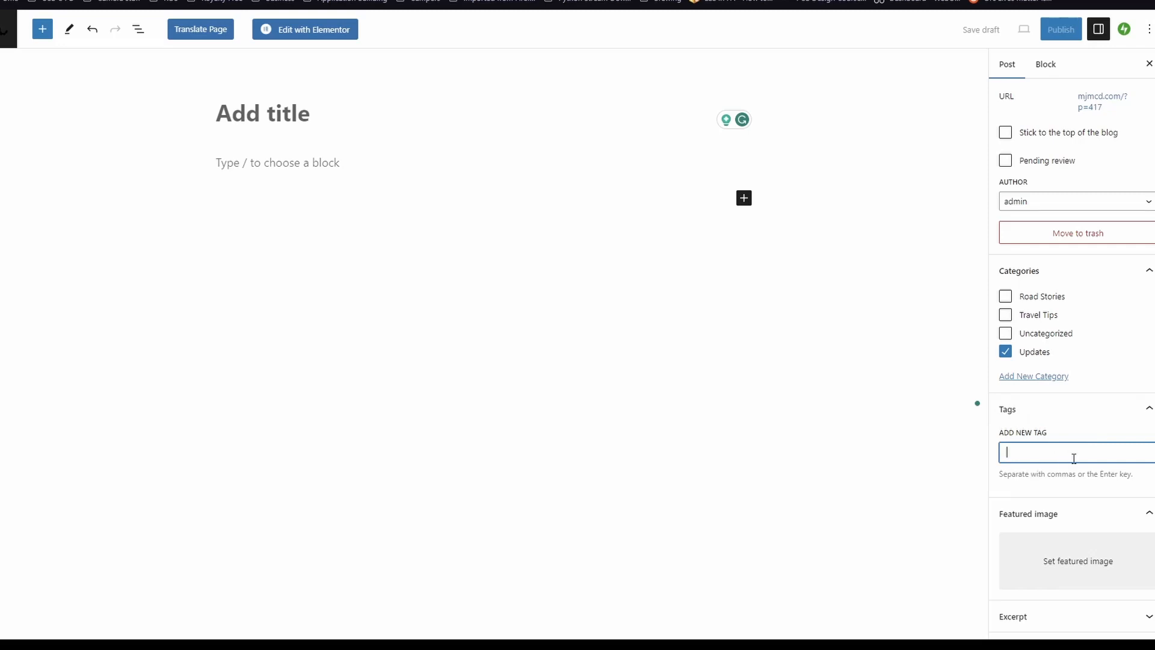
click(1073, 418)
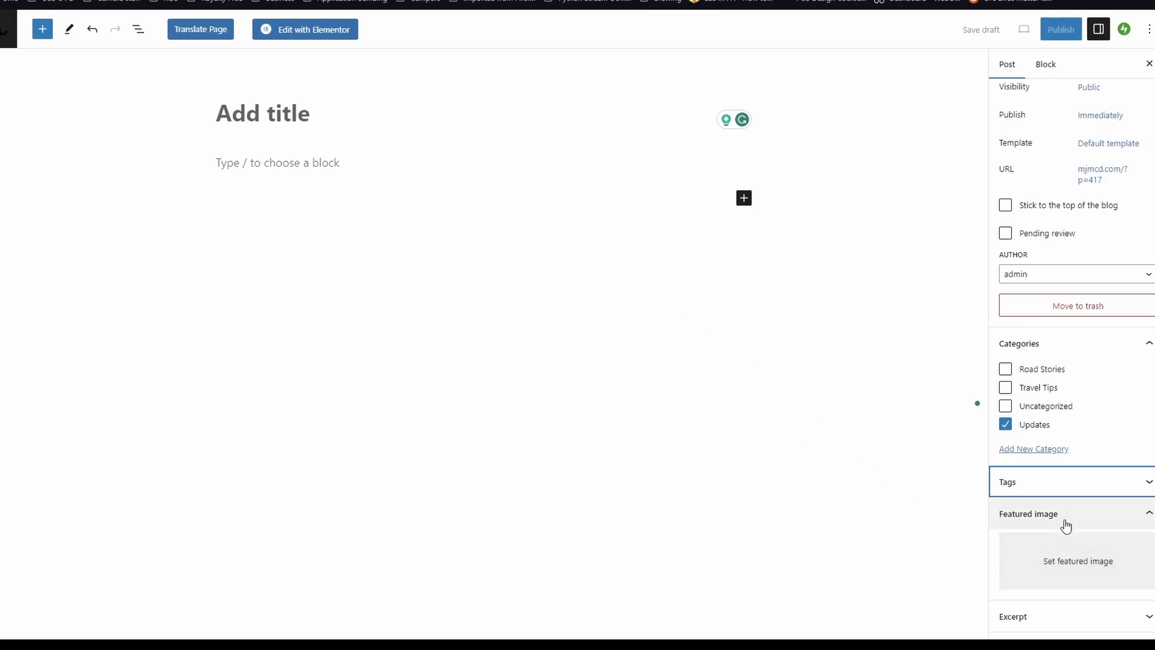
- Set the media library image MJ2.png, showing the couple in purple and green shirts, as the post's featured image
click(1056, 566)
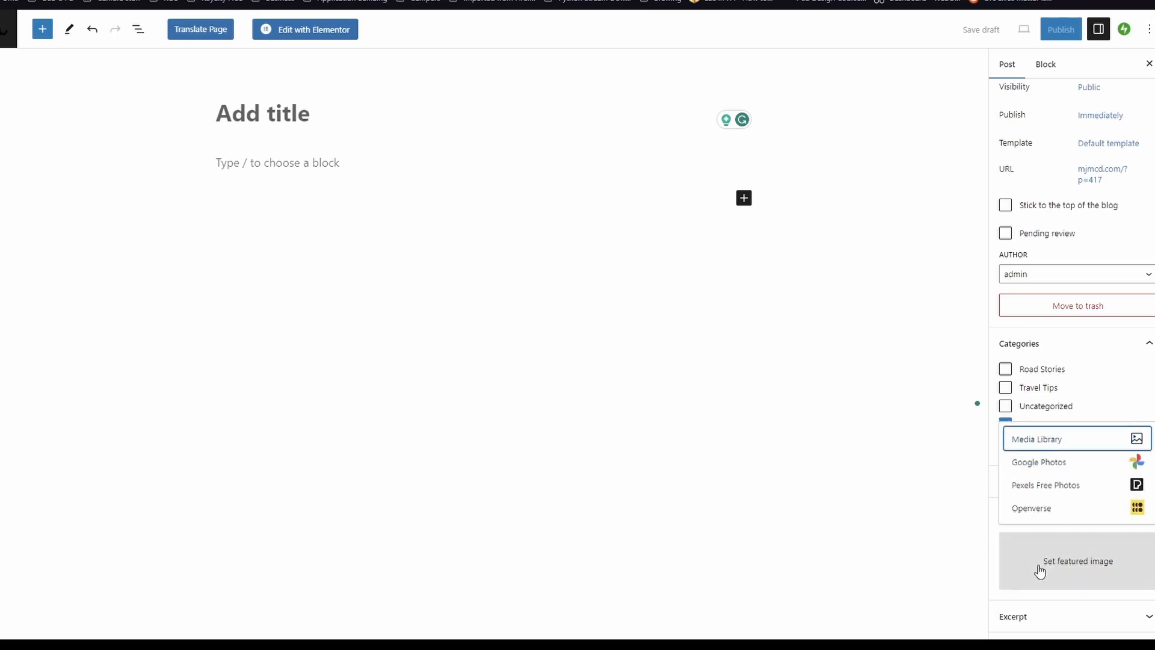
click(1044, 441)
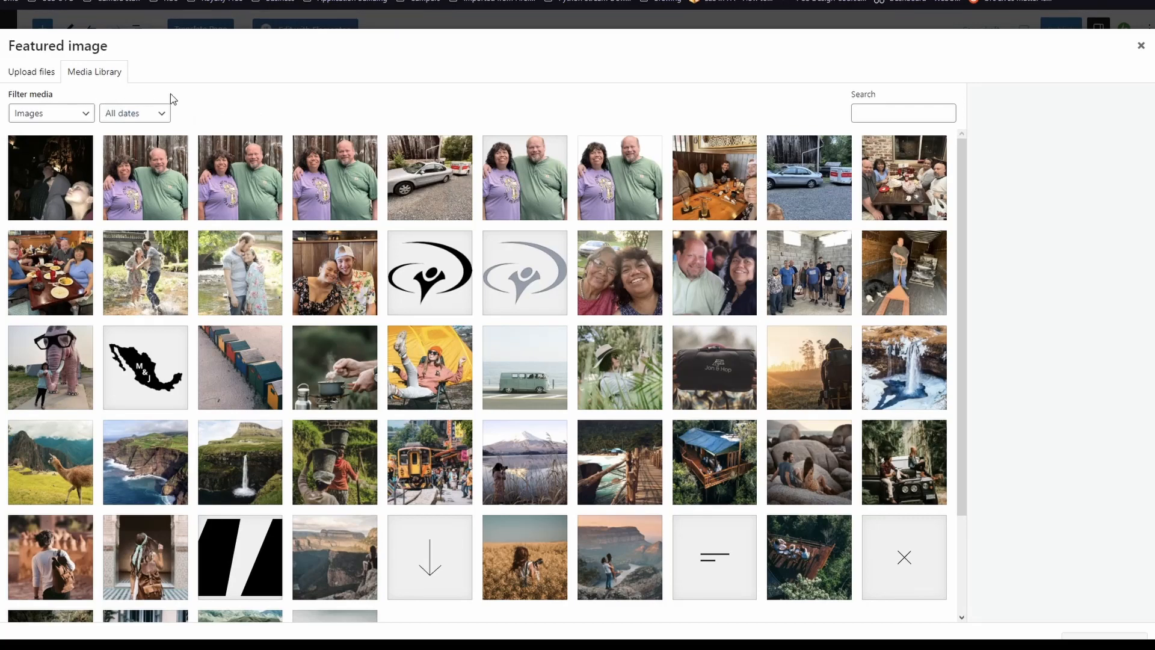
click(338, 189)
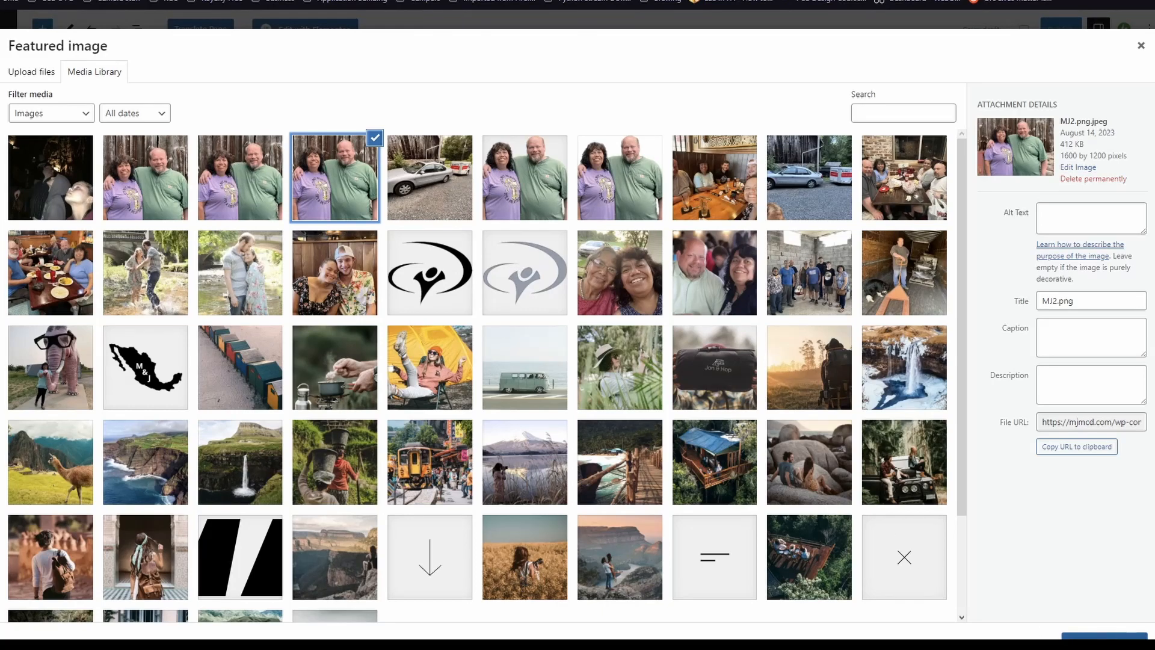
click(1104, 636)
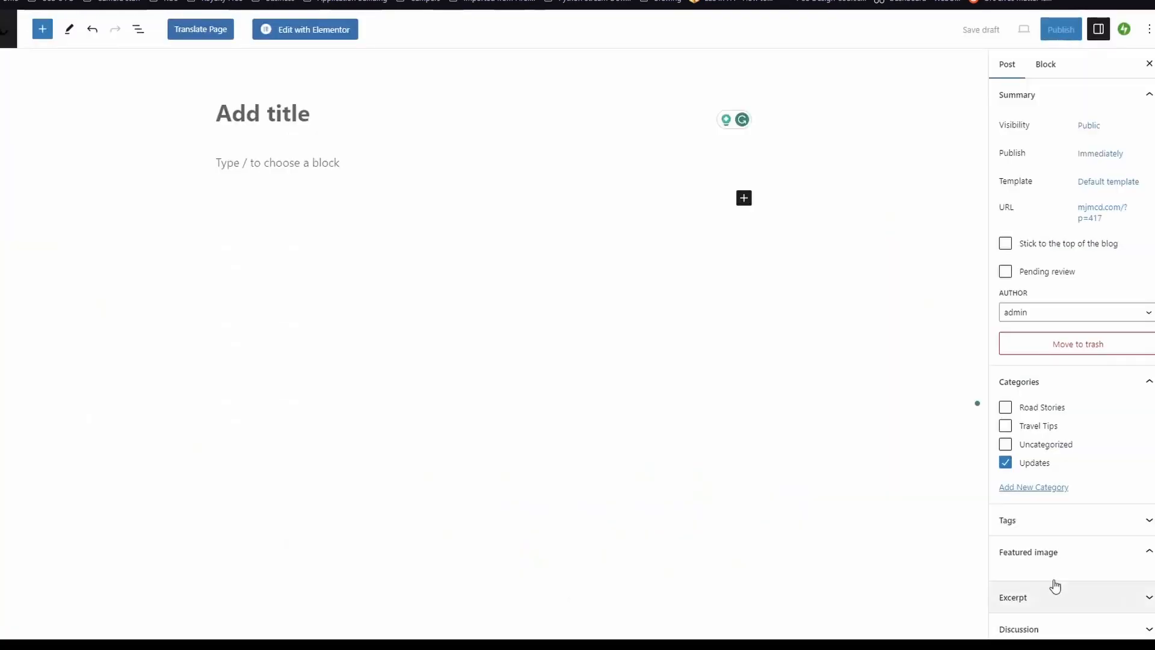
scroll(1077, 530, down, 2)
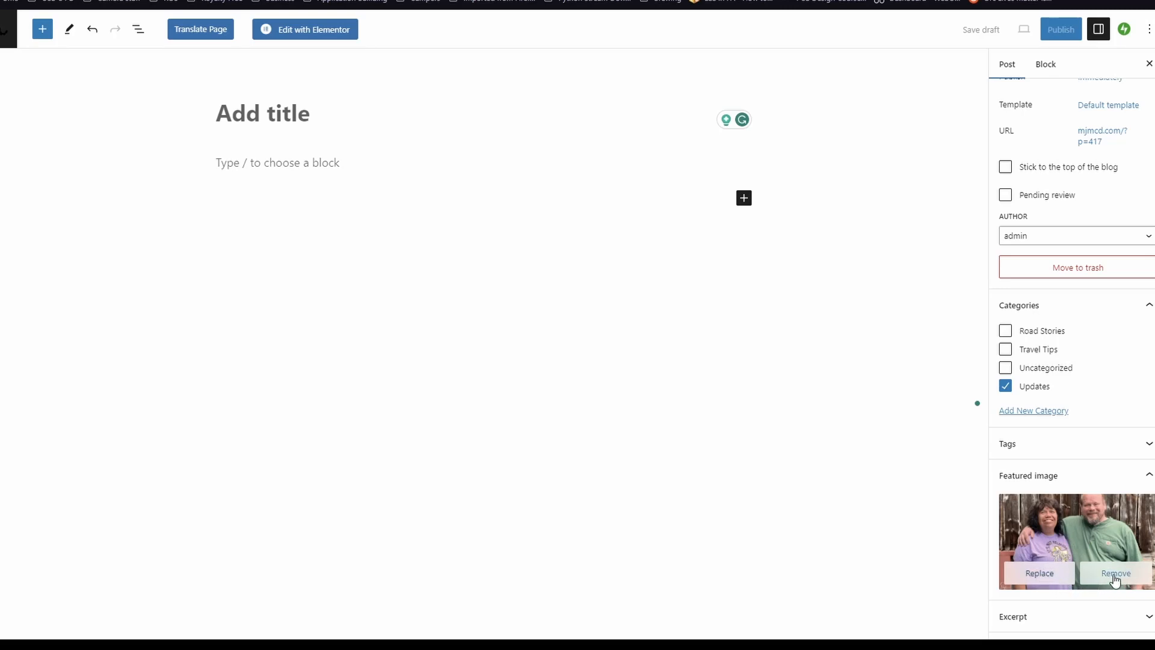
- Examine the options for replacing the featured image, including uploading files and browsing the media library, keeping the current image
click(1035, 574)
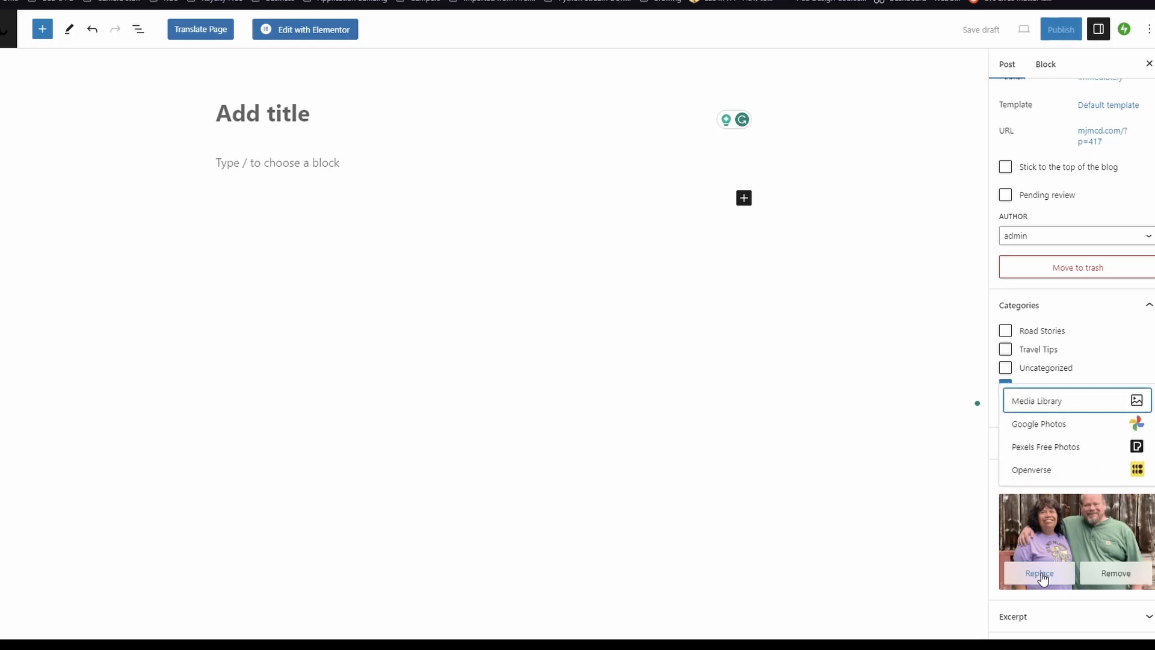
click(1036, 402)
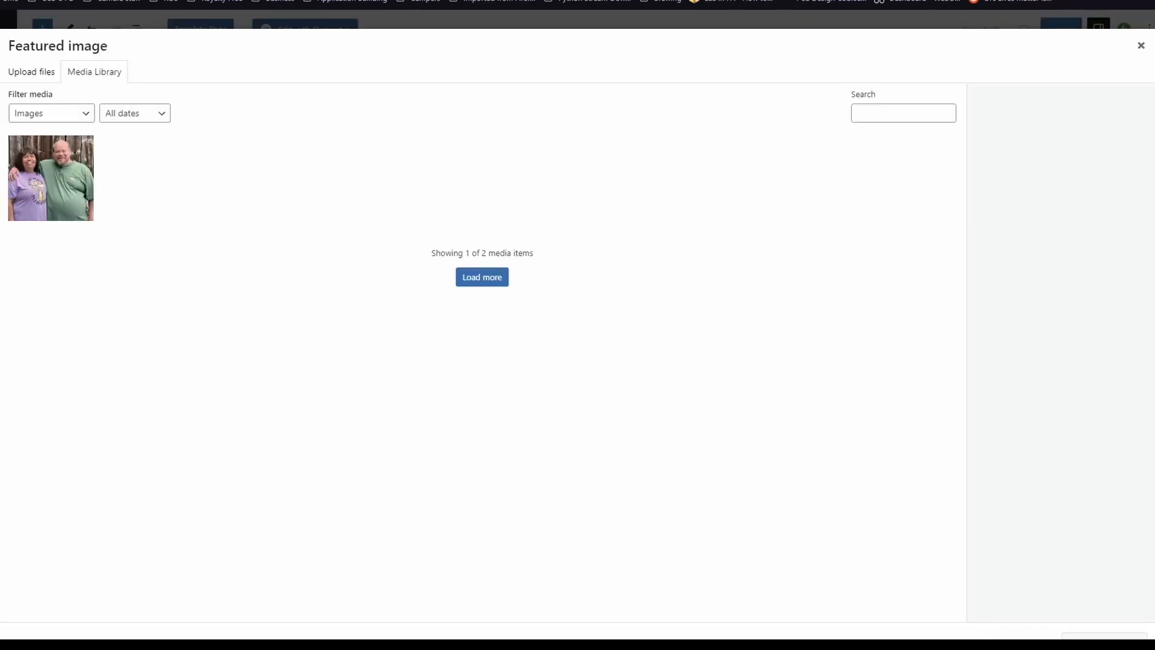
scroll(421, 319, down, 3)
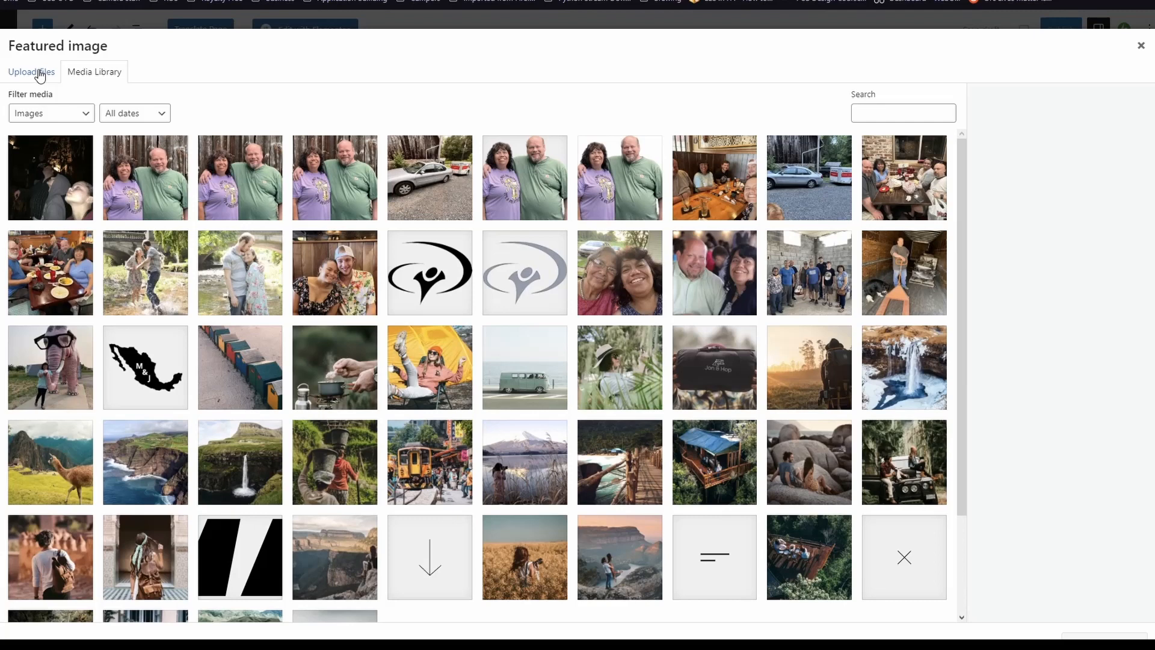
click(38, 73)
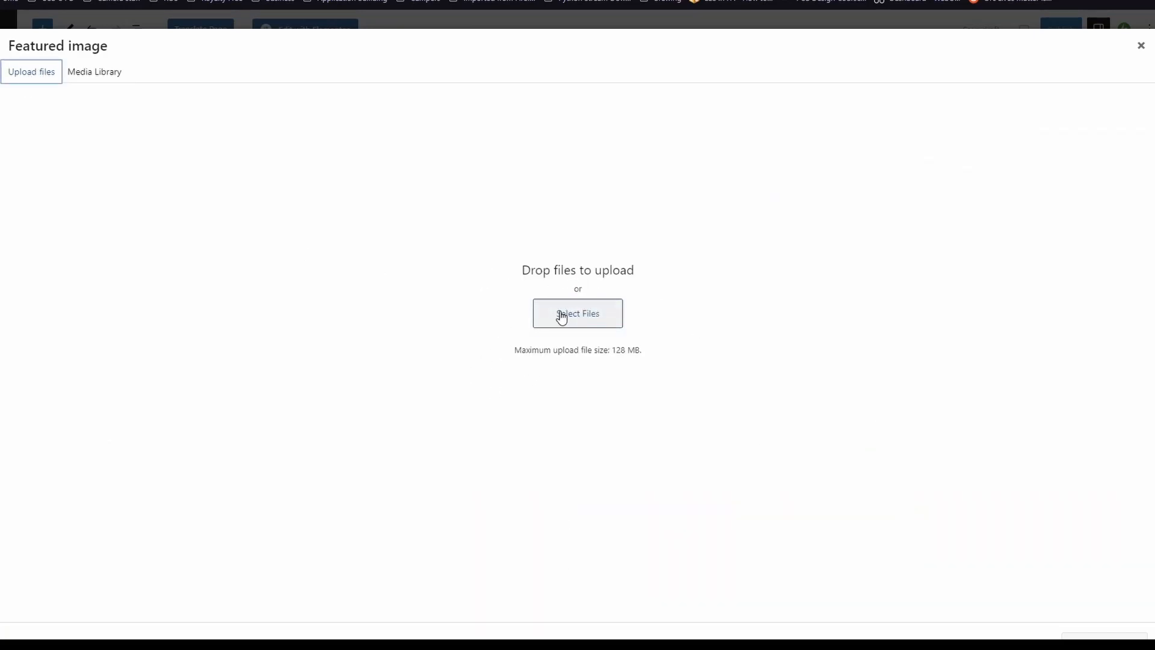
click(591, 314)
click(793, 168)
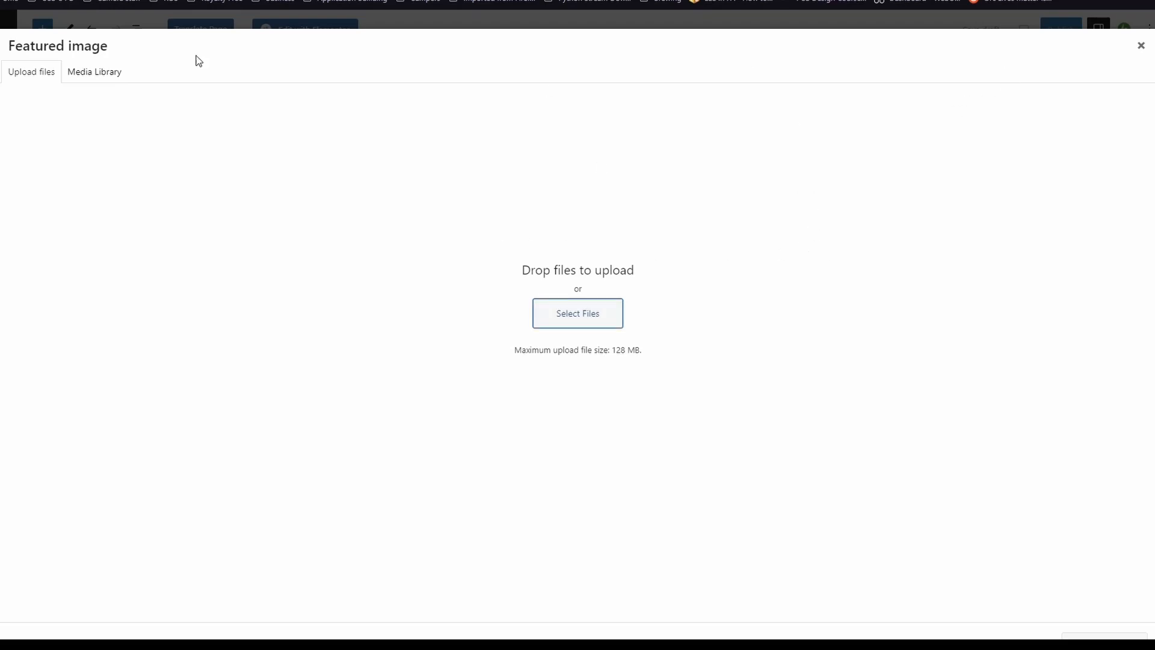
click(99, 73)
scroll(422, 303, down, 3)
scroll(468, 379, up, 3)
scroll(468, 380, down, 2)
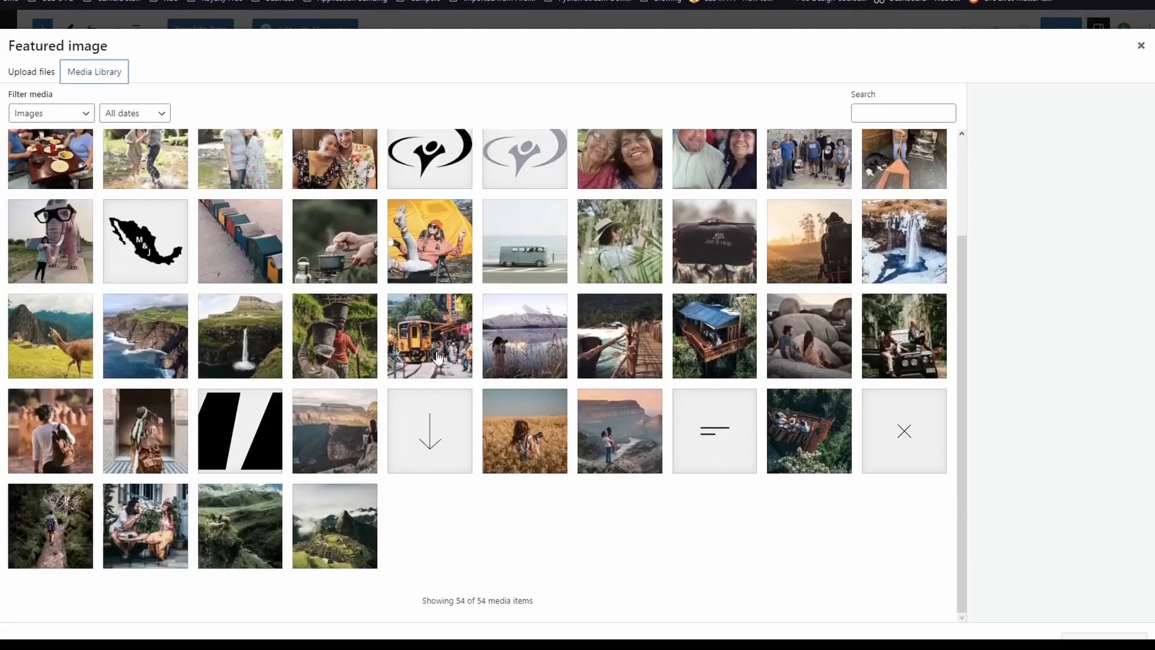
scroll(585, 289, up, 1)
scroll(585, 288, up, 2)
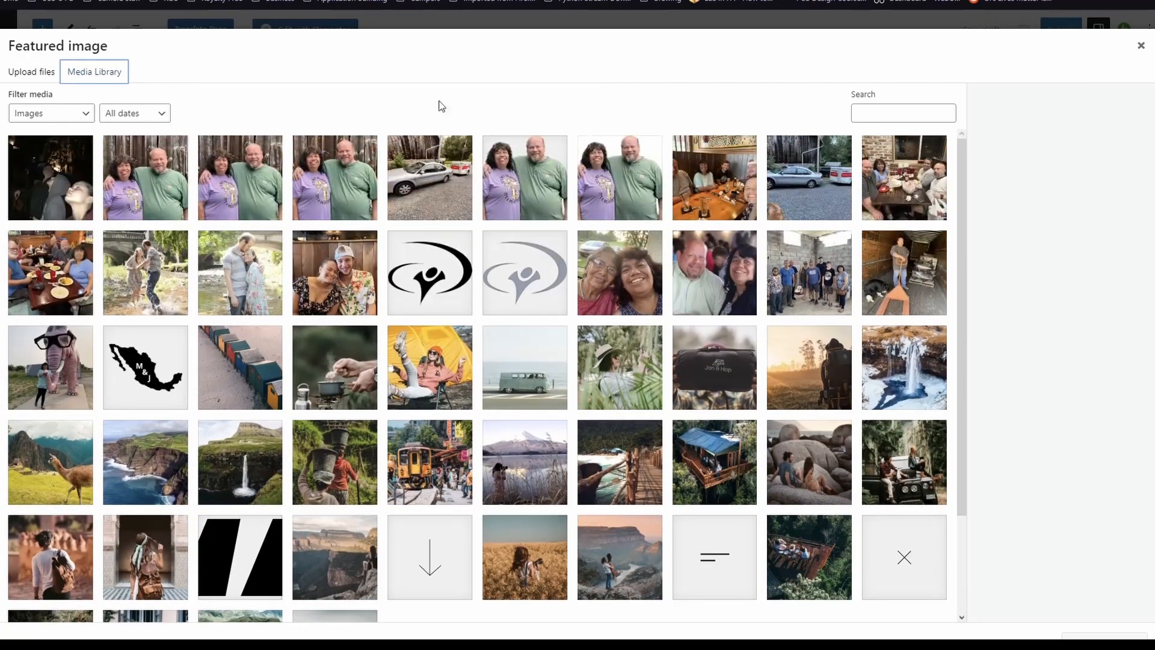
click(1140, 46)
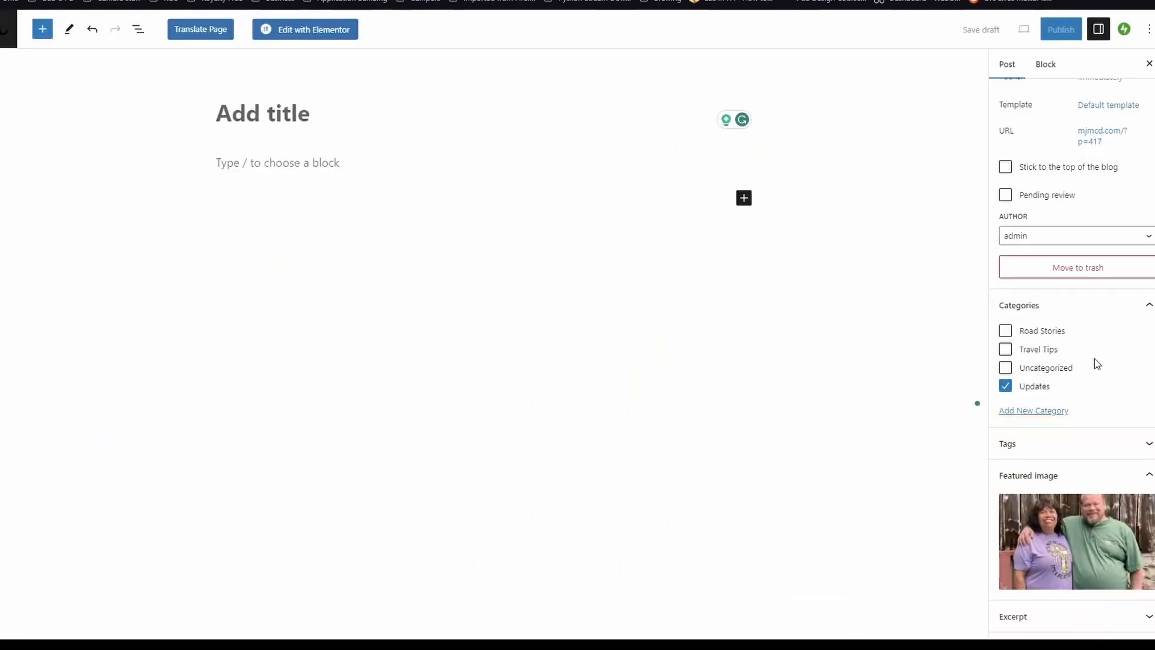
- Examine the optional excerpt setting of the post, leaving its text empty
click(1086, 476)
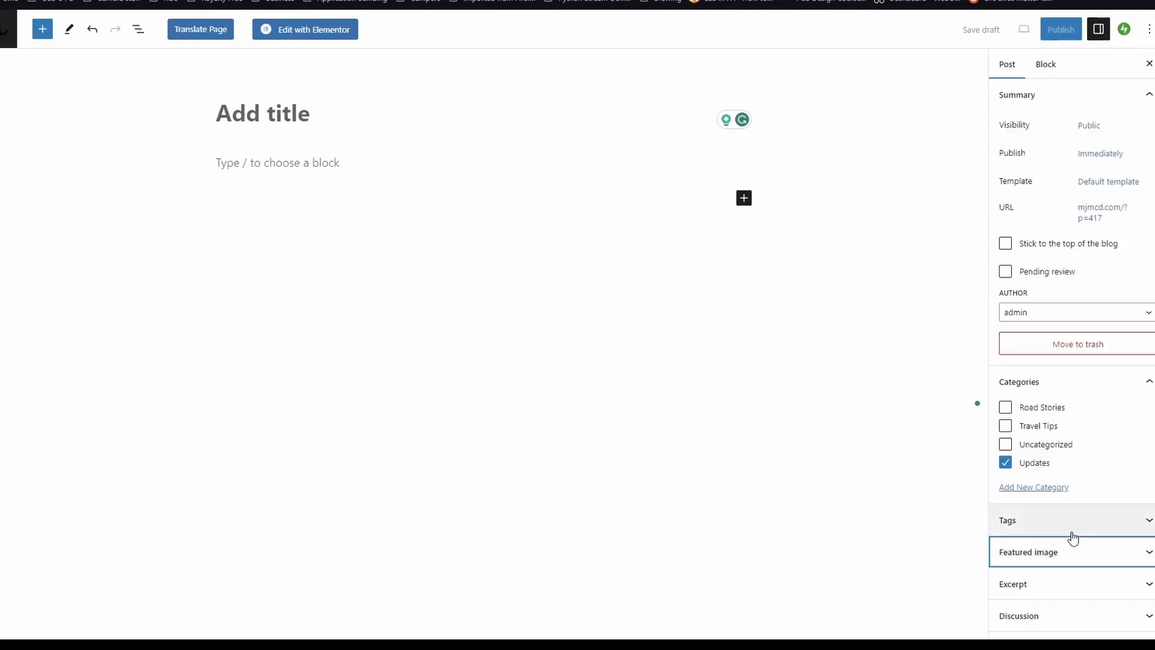
click(1060, 587)
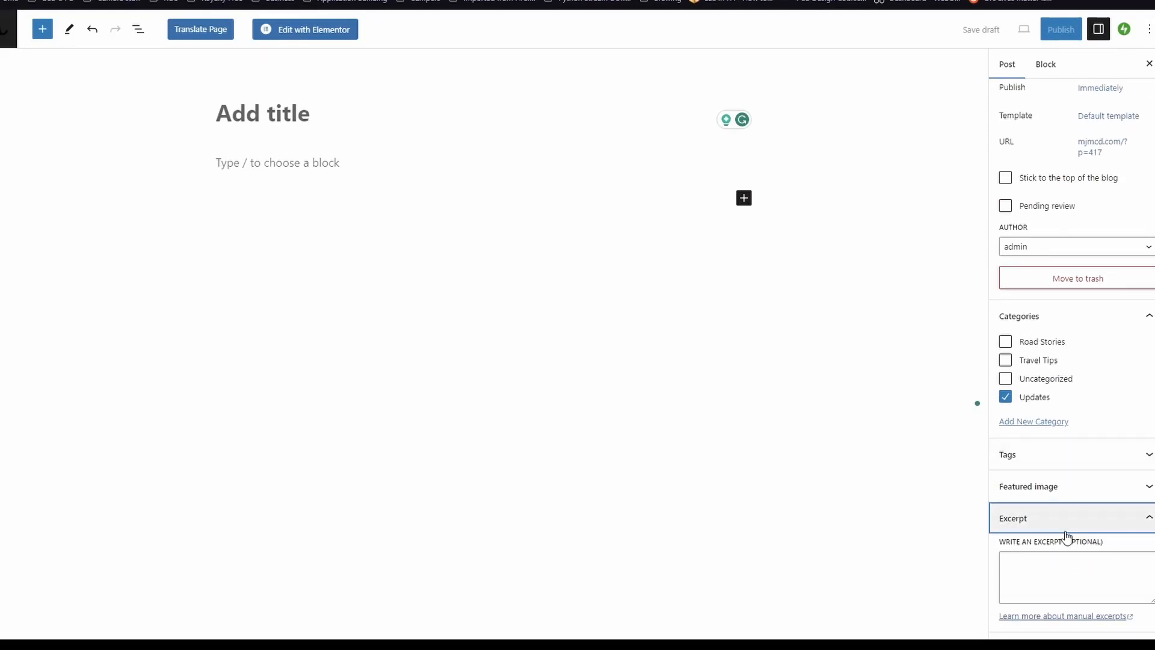
click(1052, 558)
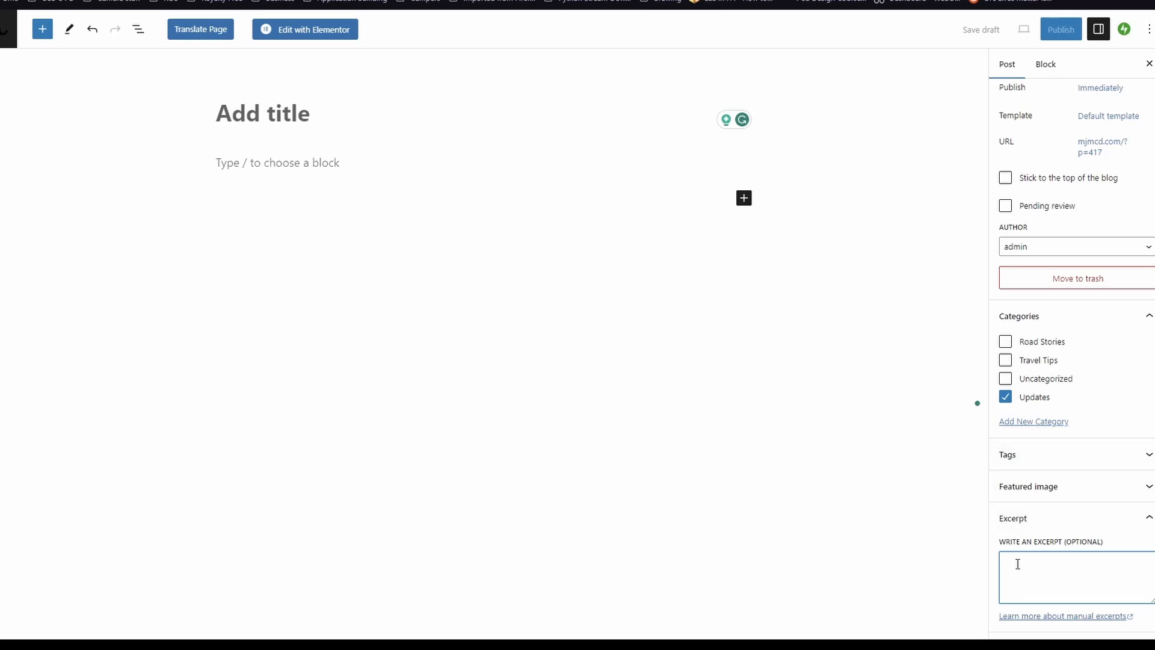
click(1048, 521)
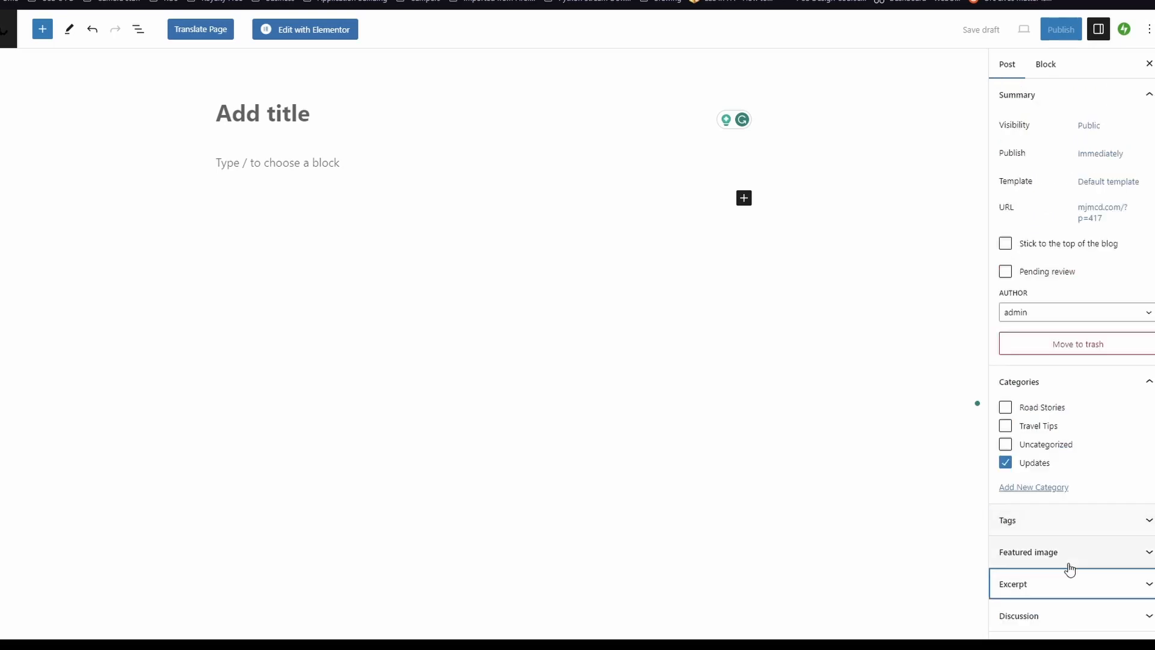
- Disallow comments on the post in its discussion settings
click(1082, 618)
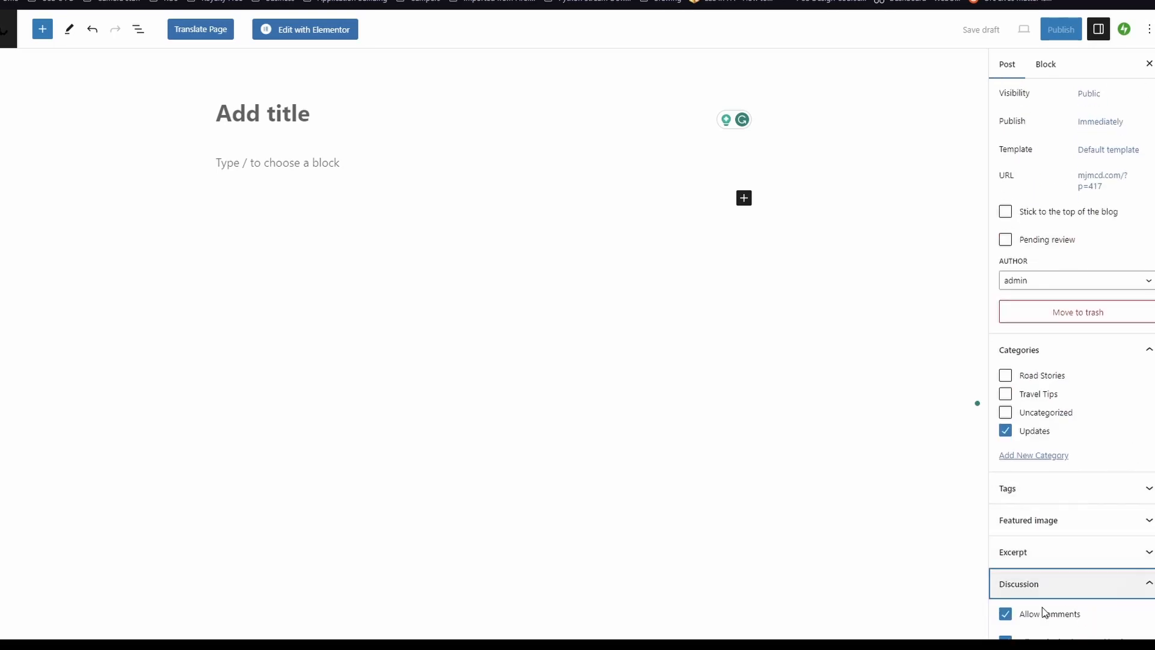
click(1005, 615)
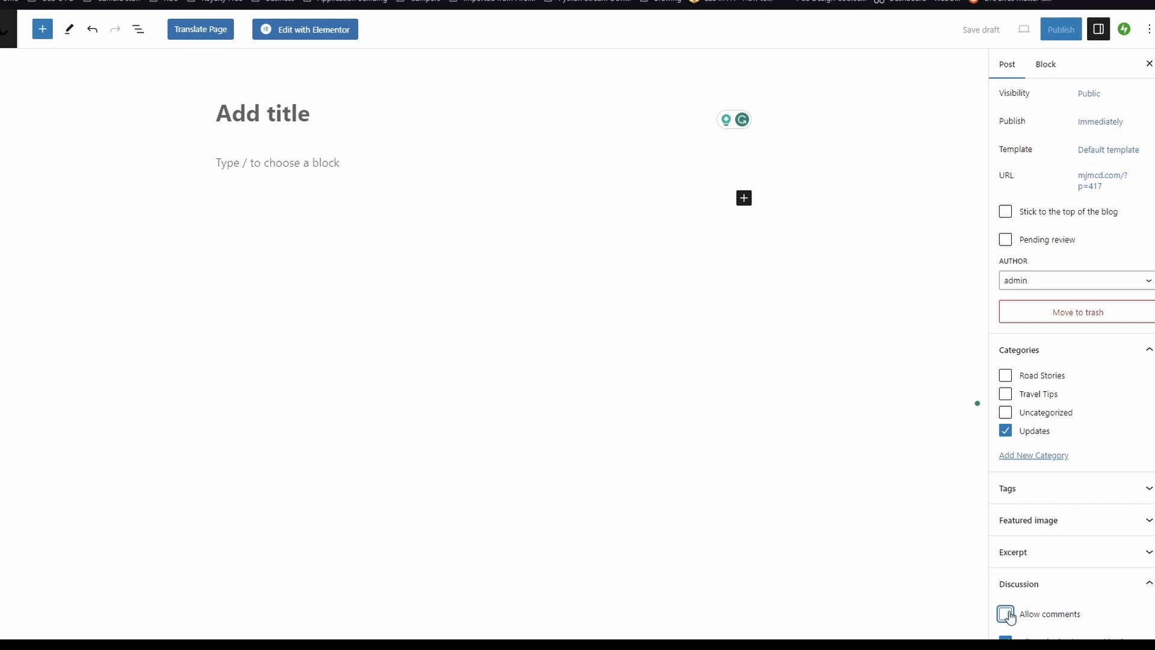
click(1050, 587)
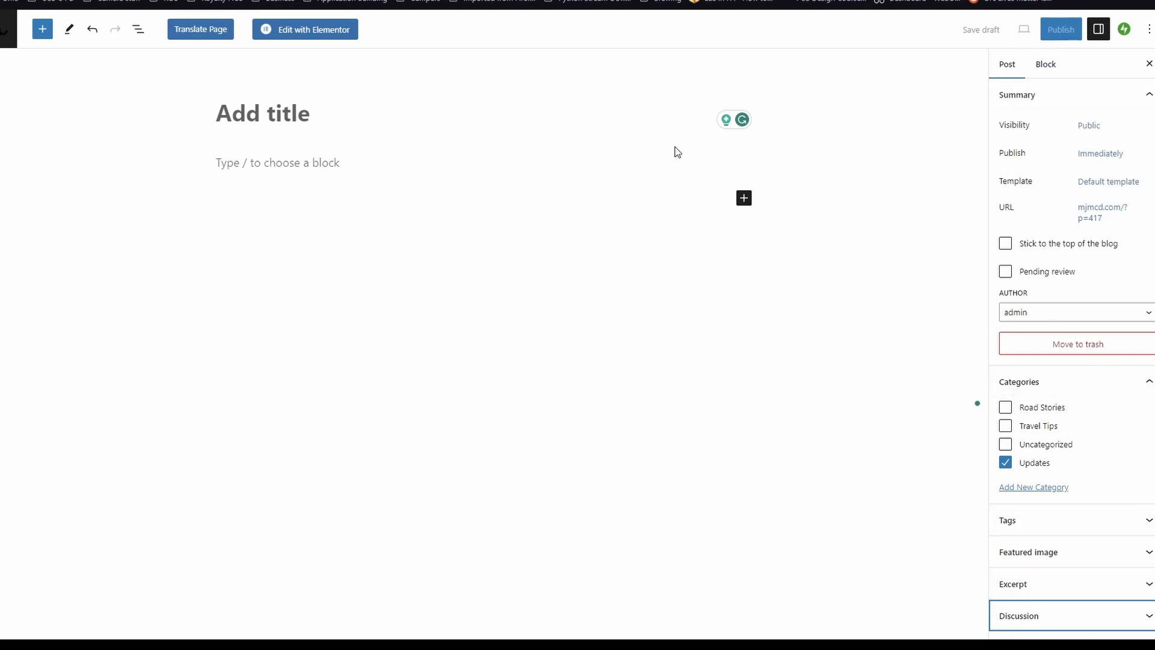
- Title the post "To Be Deleted" and write "Adding Content" as its first paragraph
click(289, 111)
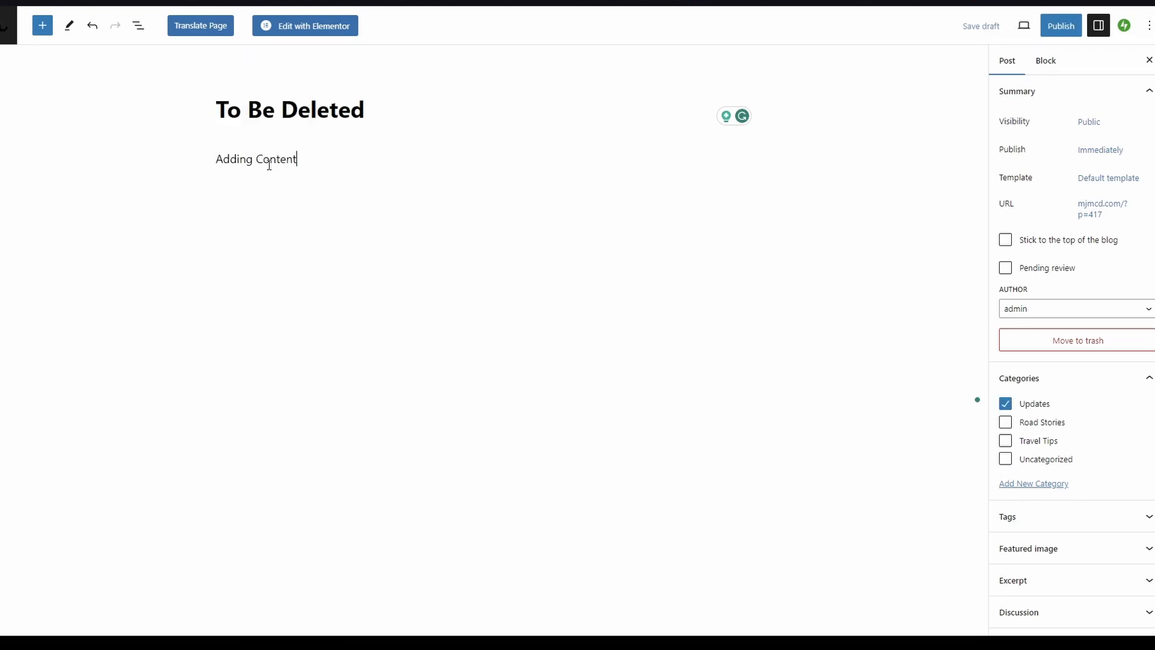
click(300, 189)
- Insert an Image block below the "Adding Content" paragraph
click(744, 194)
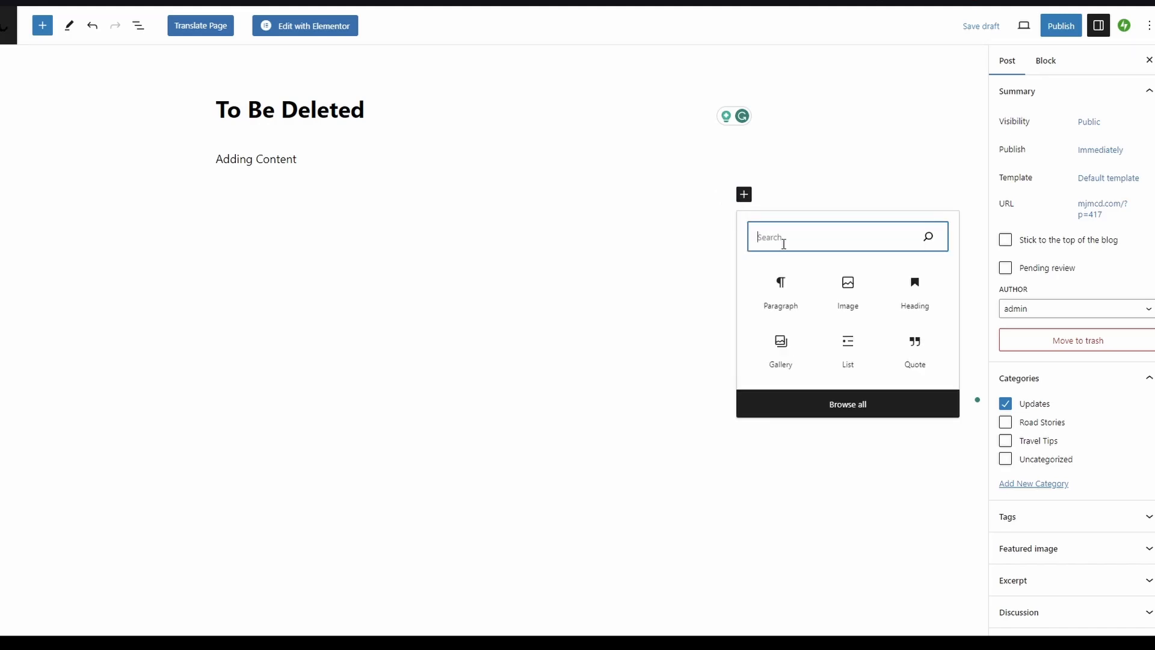
click(848, 308)
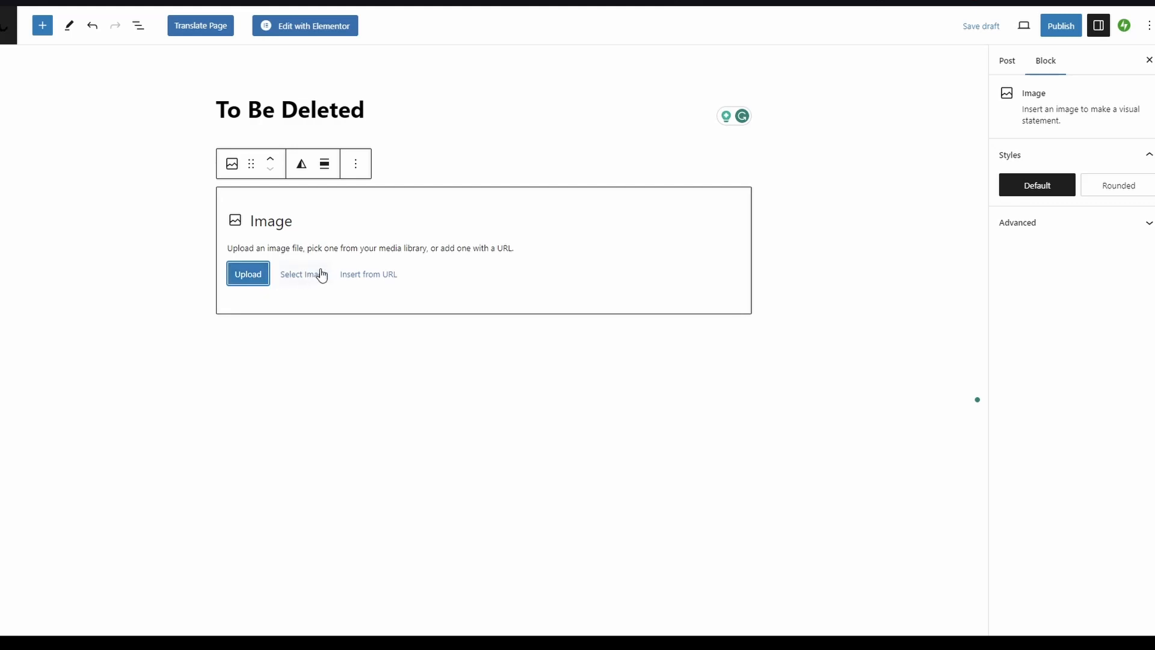
- Look over the media library pictures available for the Image block without choosing one
click(304, 274)
click(317, 318)
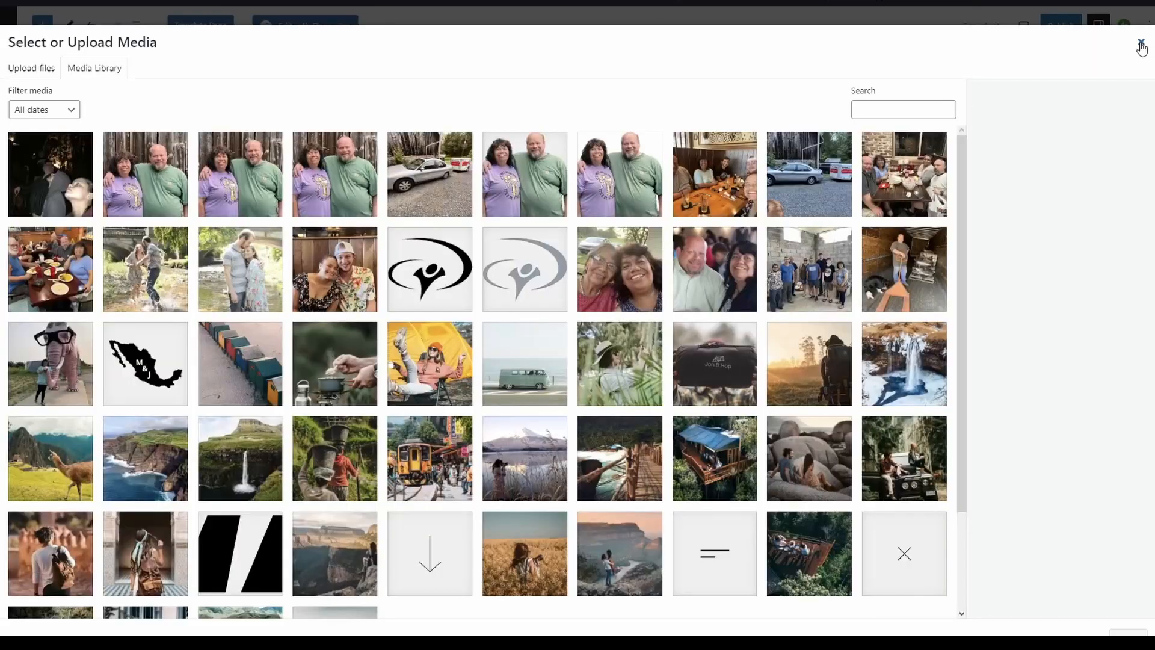
click(1140, 42)
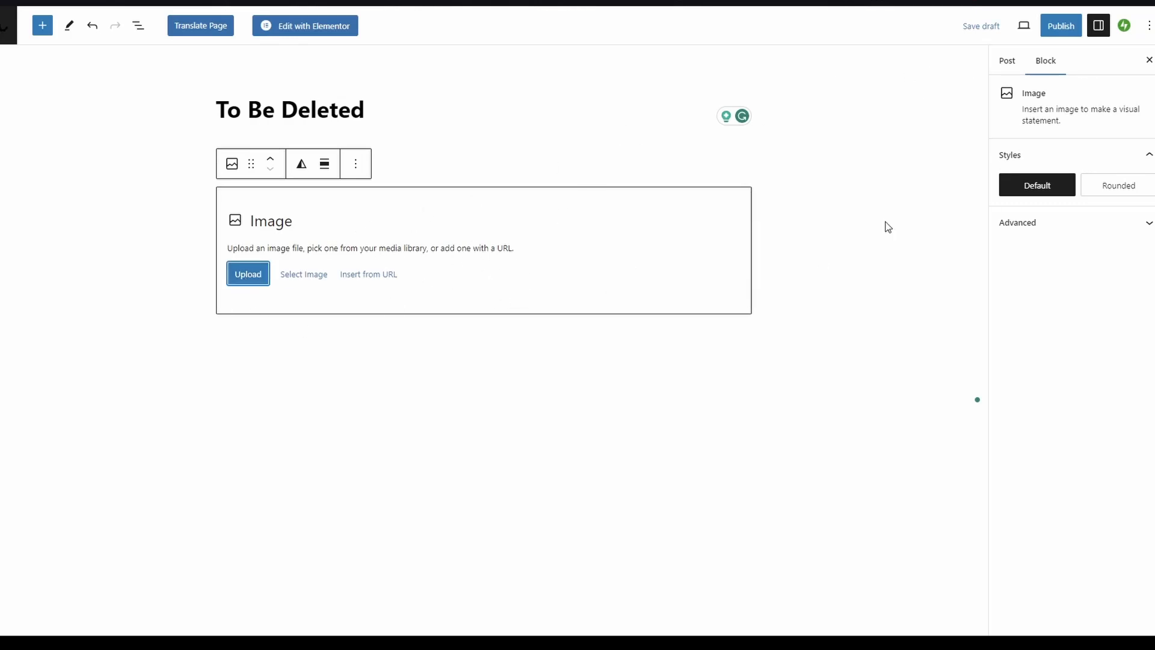
click(1067, 107)
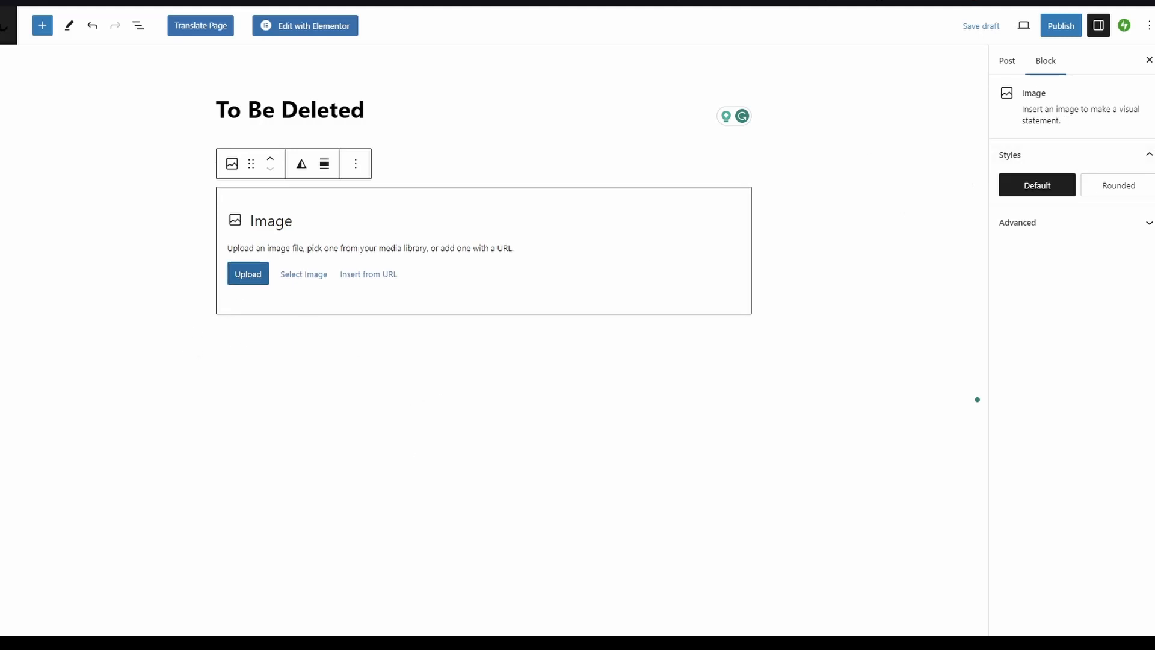
- Fill the Image block with the media library picture Tips-SinglePost_4-Featured.jpg, showing the green van by the sea
click(317, 275)
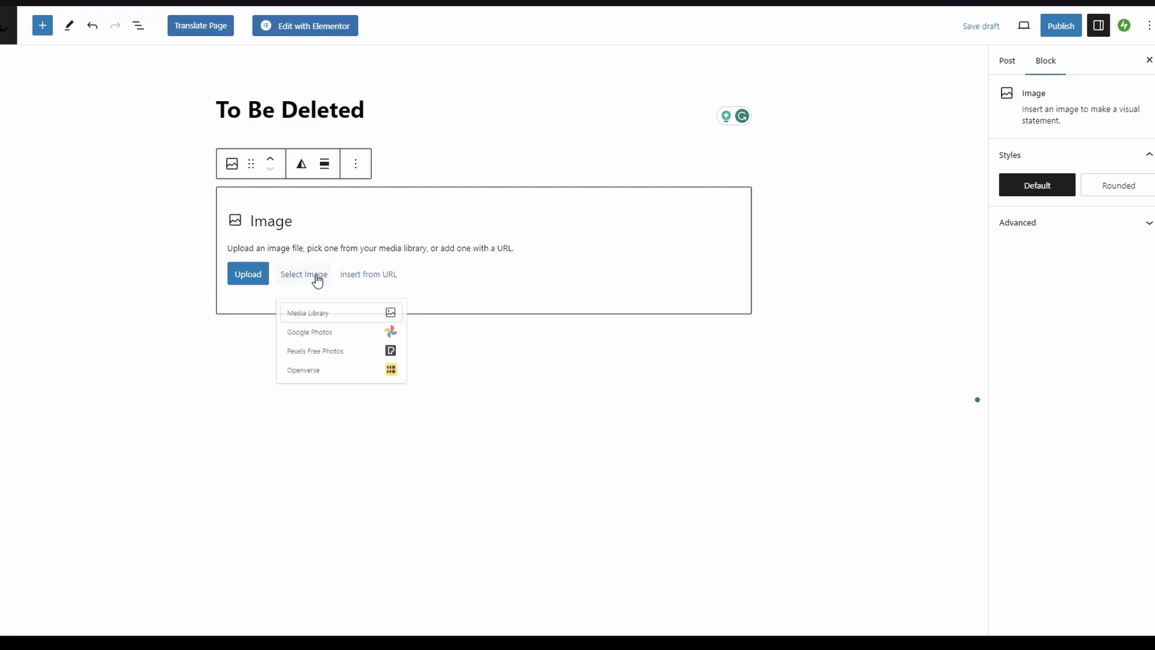
click(348, 317)
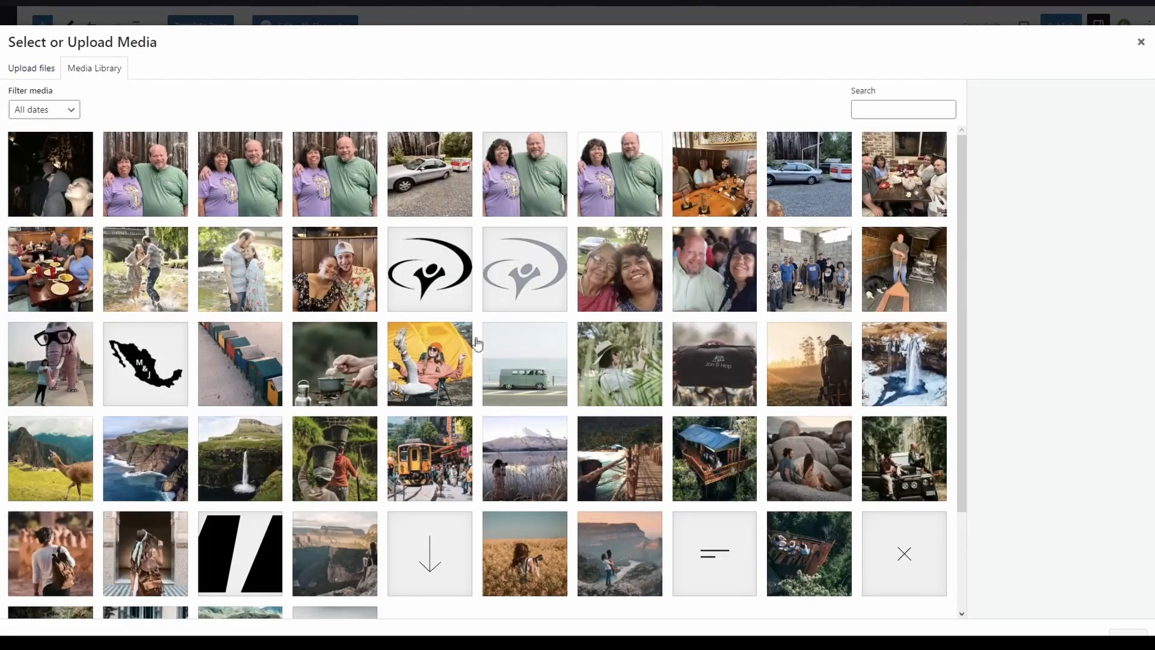
click(505, 358)
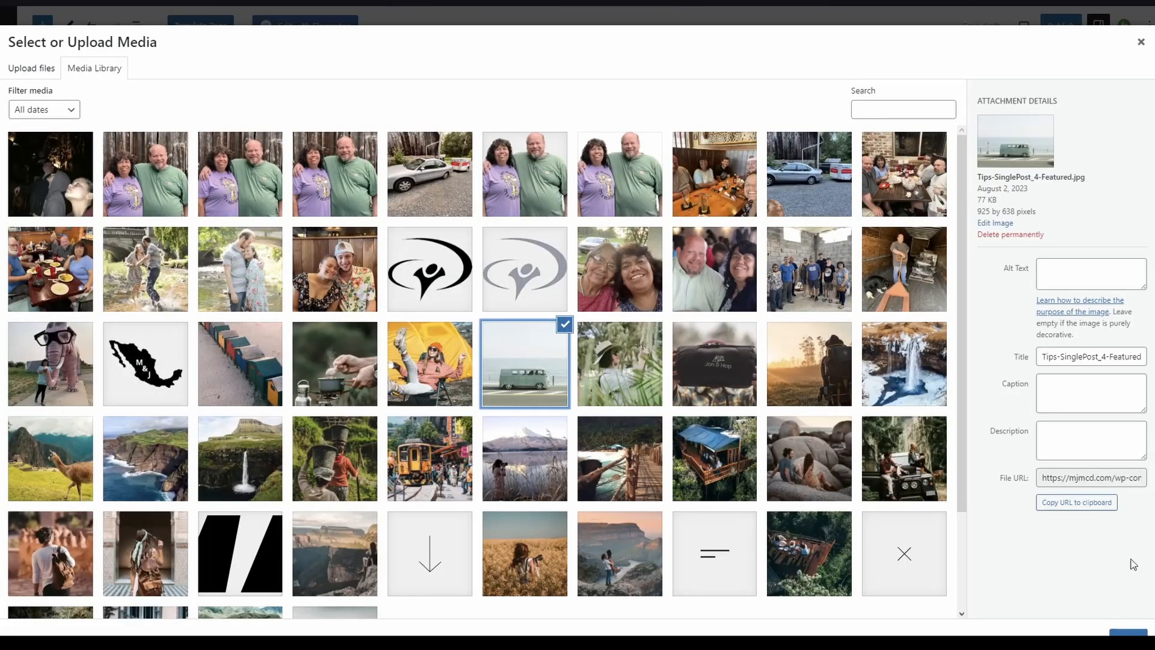
click(1128, 631)
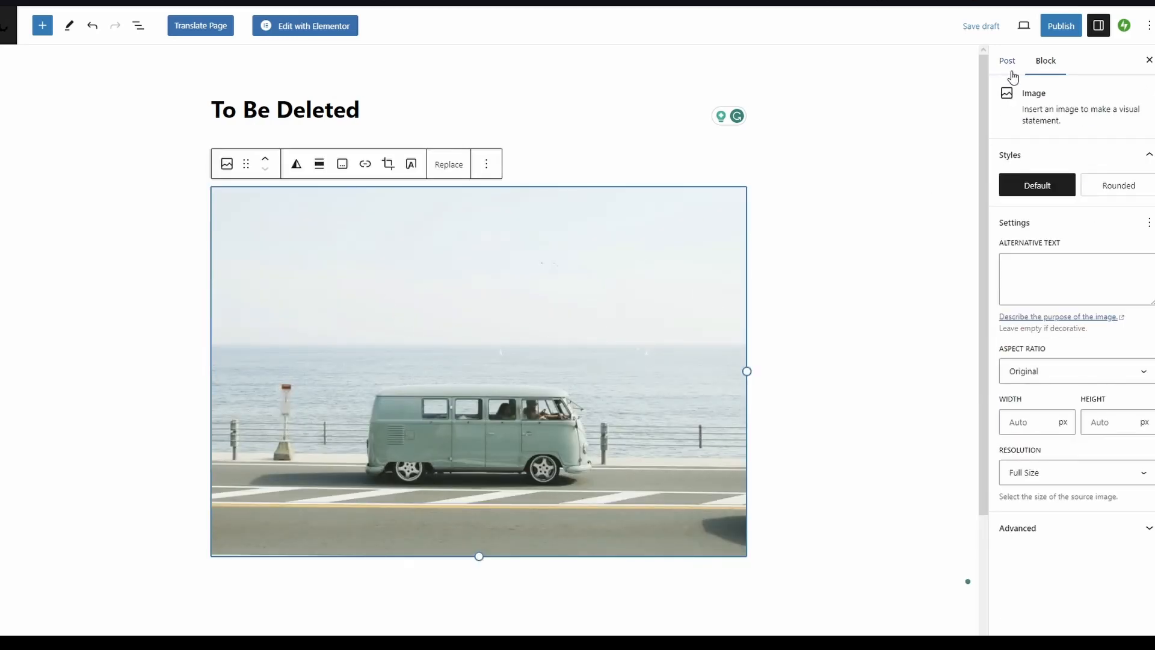
- Compare the settings offered for the whole post, the "Adding Content" paragraph and the van image
click(999, 73)
click(1045, 61)
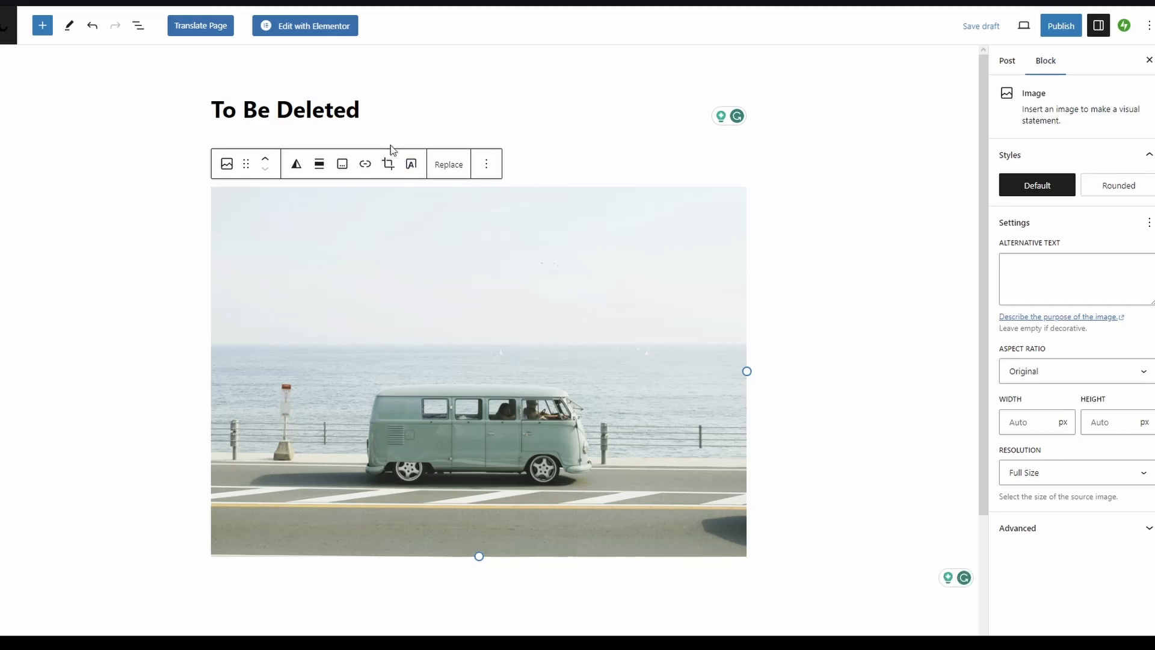
click(390, 114)
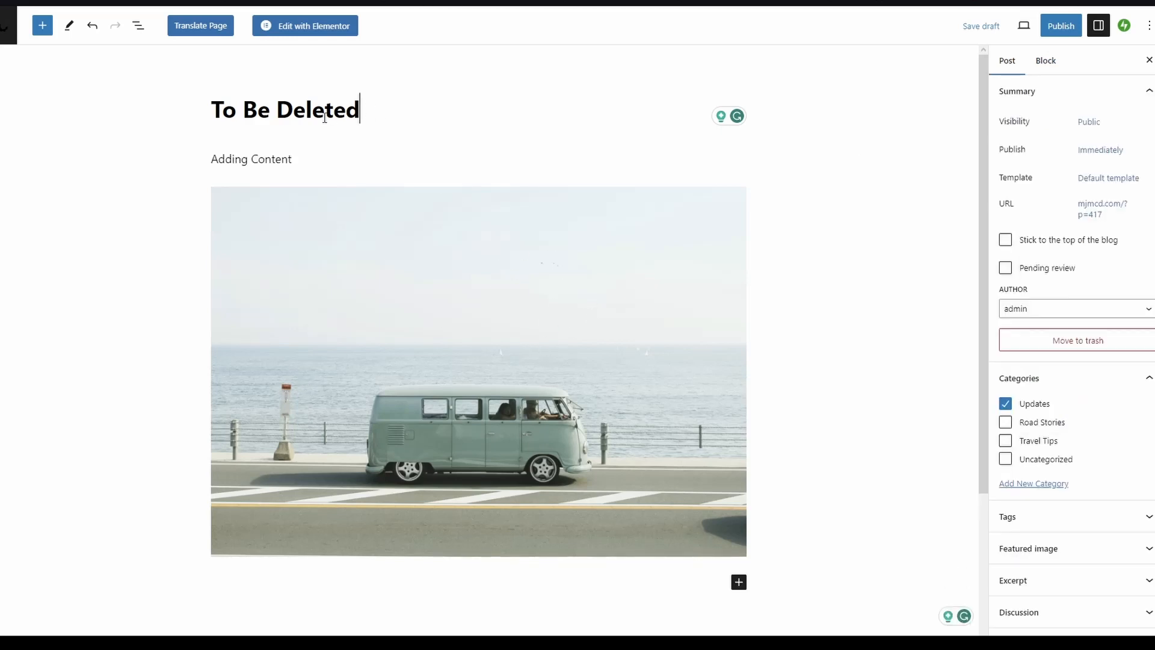
click(281, 164)
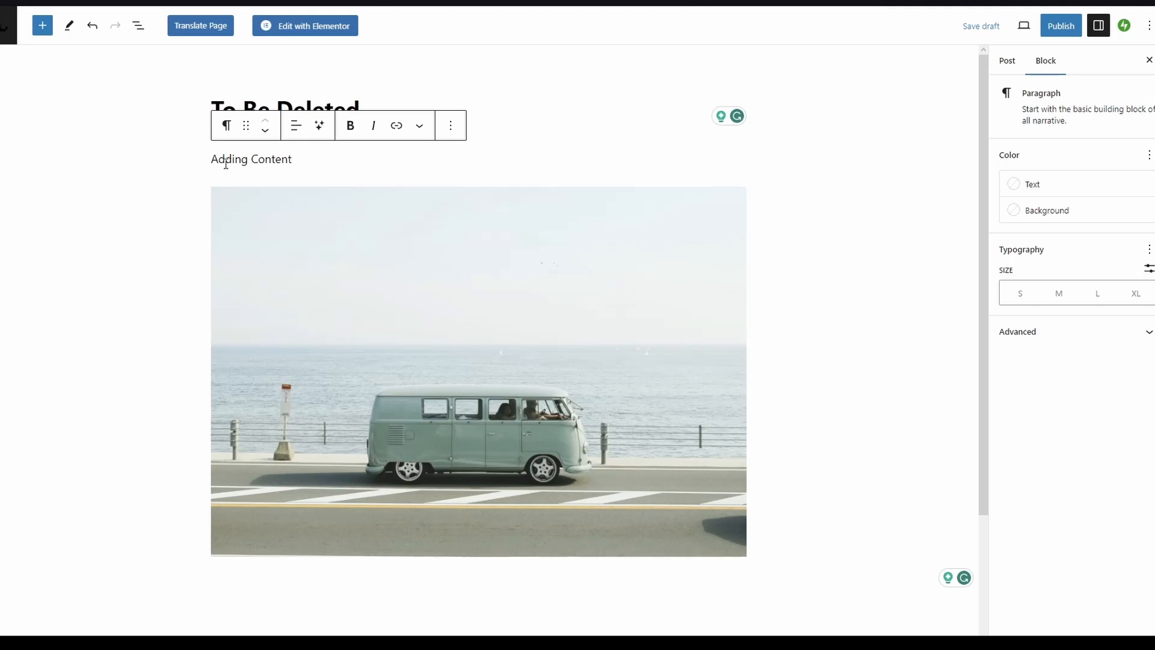
click(317, 234)
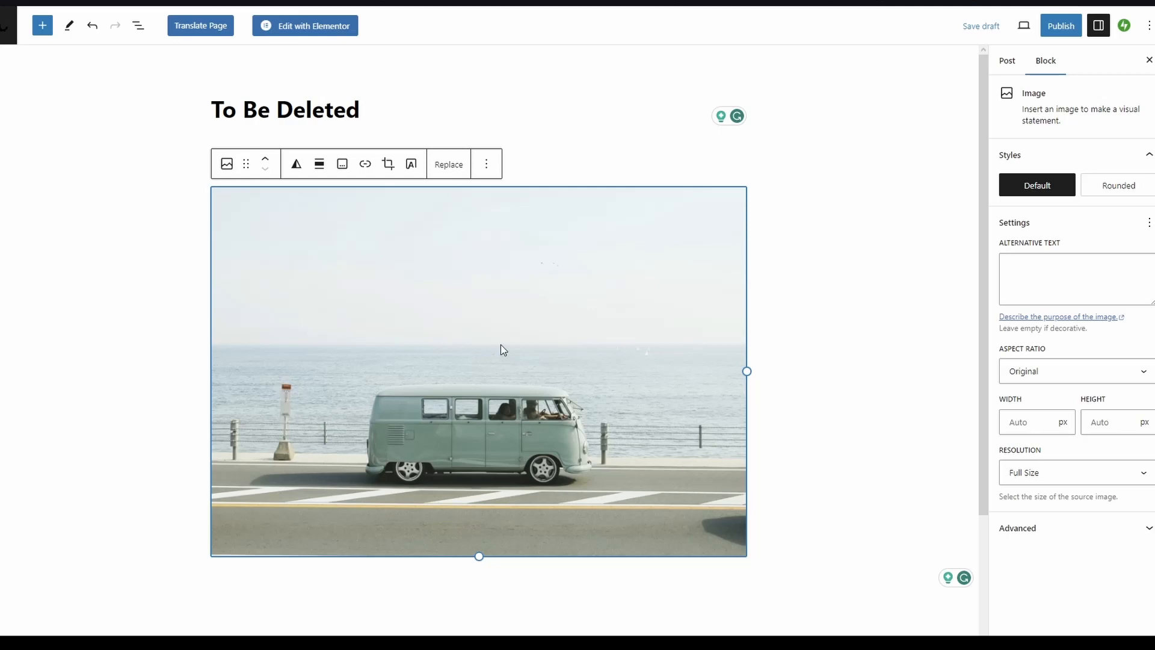
- Examine the block types offered for adding content below the van image without inserting one
scroll(620, 325, down, 3)
scroll(522, 319, up, 1)
click(634, 444)
scroll(620, 452, down, 1)
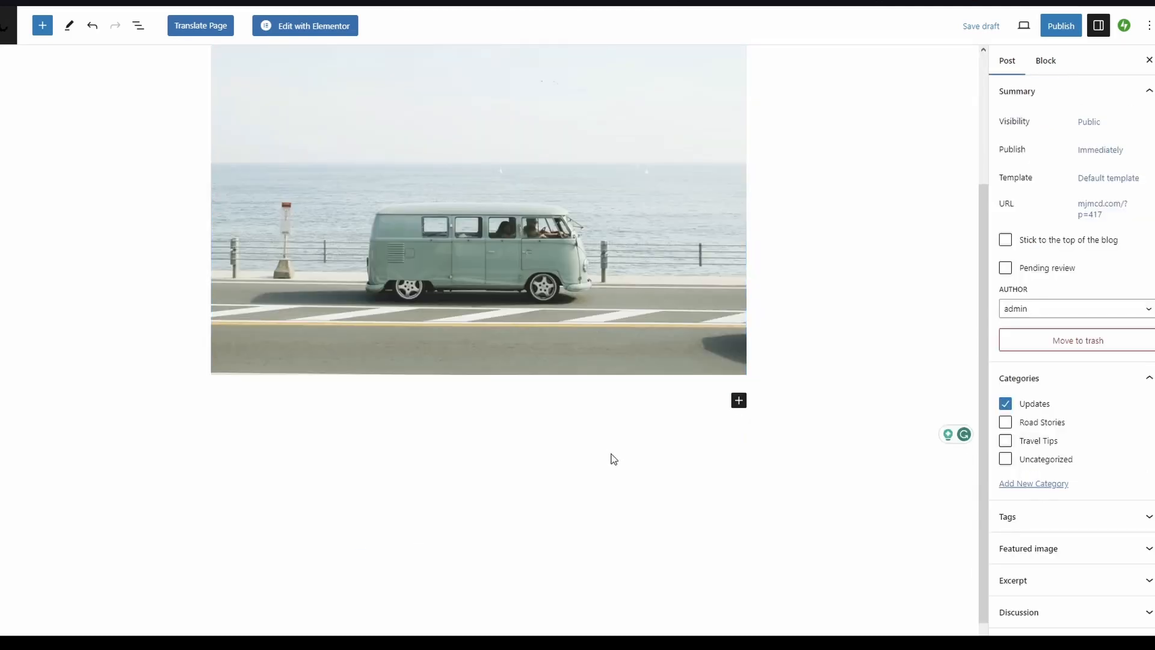
click(739, 400)
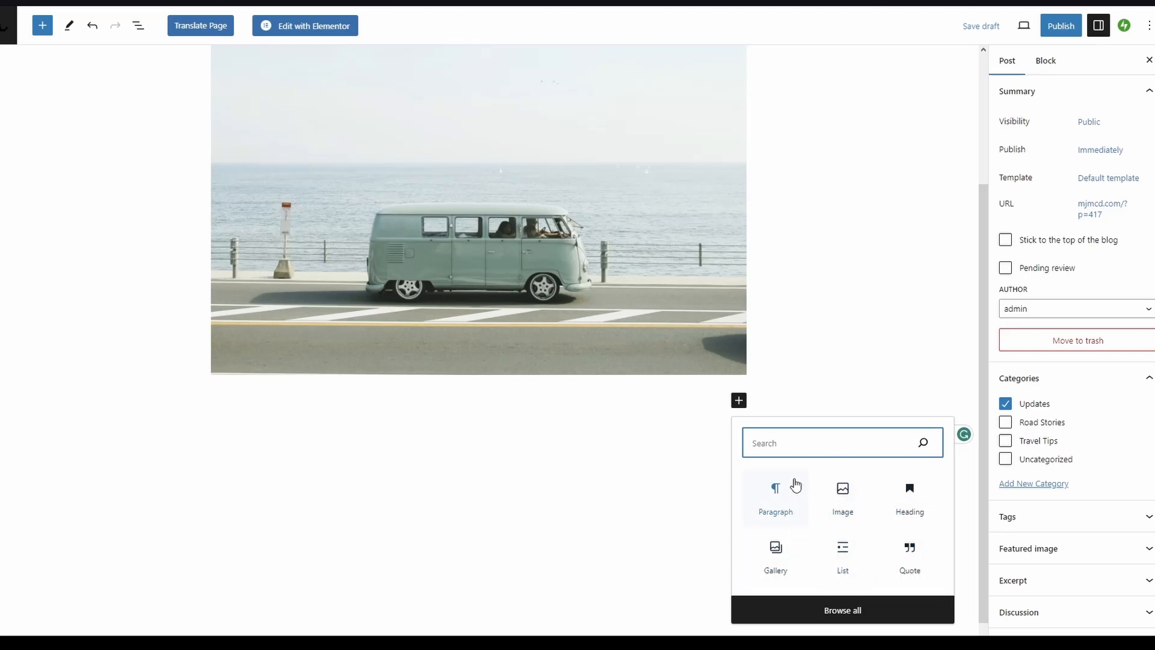
click(604, 451)
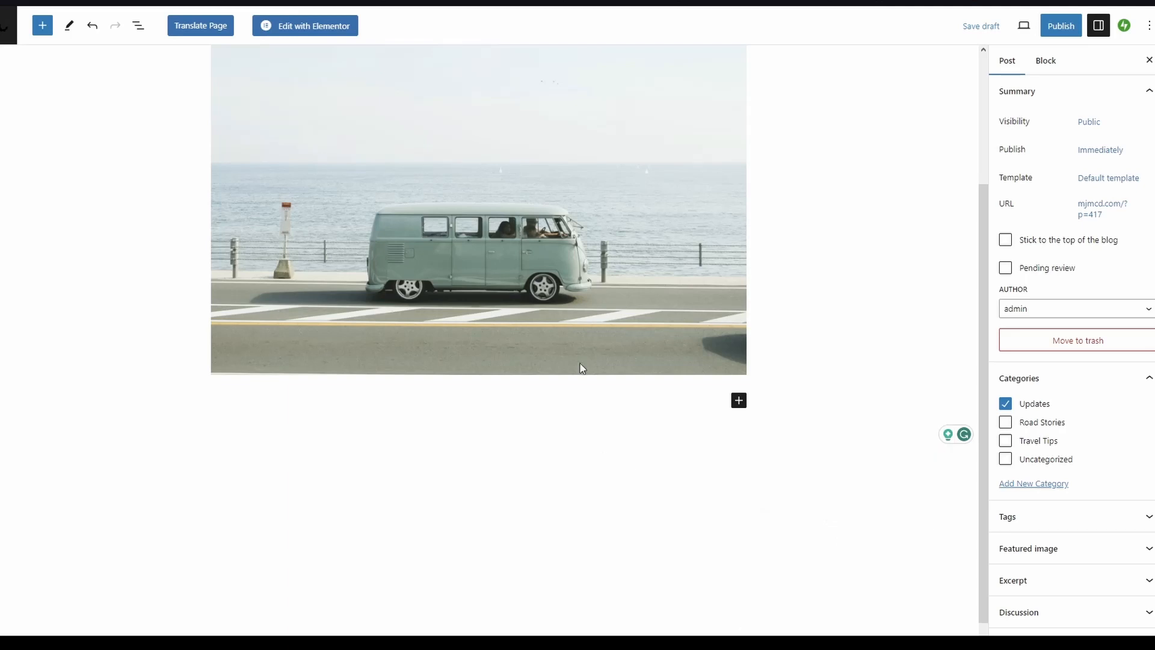
- Select the van image and review the post-level settings and its own block settings
scroll(555, 308, up, 3)
click(587, 368)
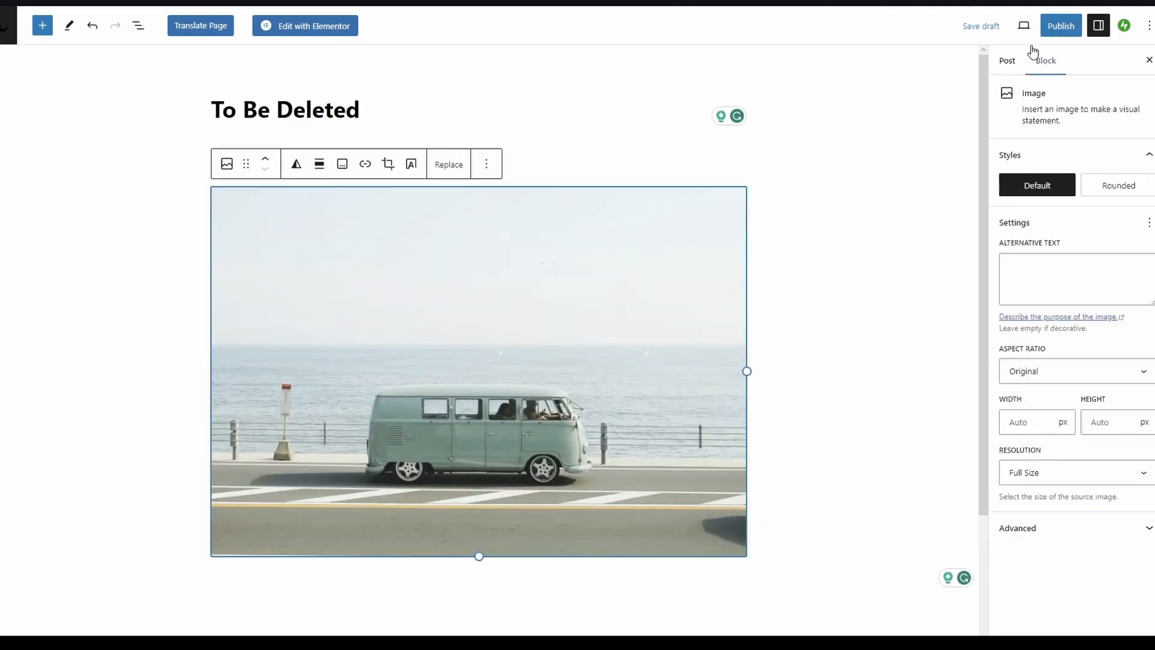
click(1007, 61)
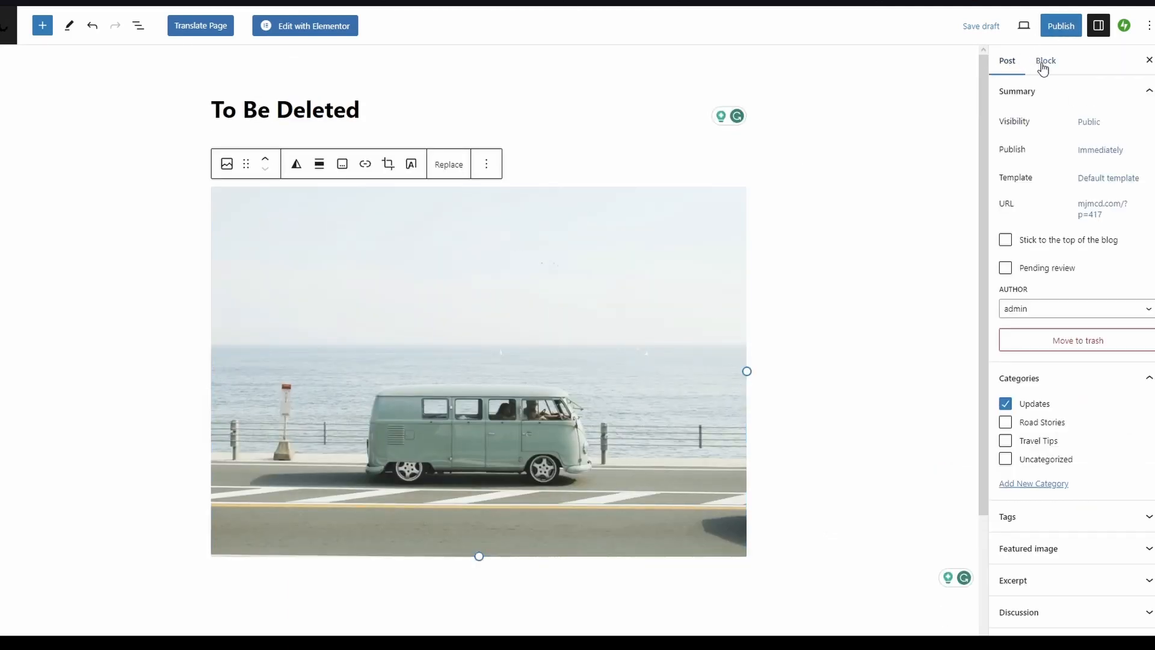
click(1042, 63)
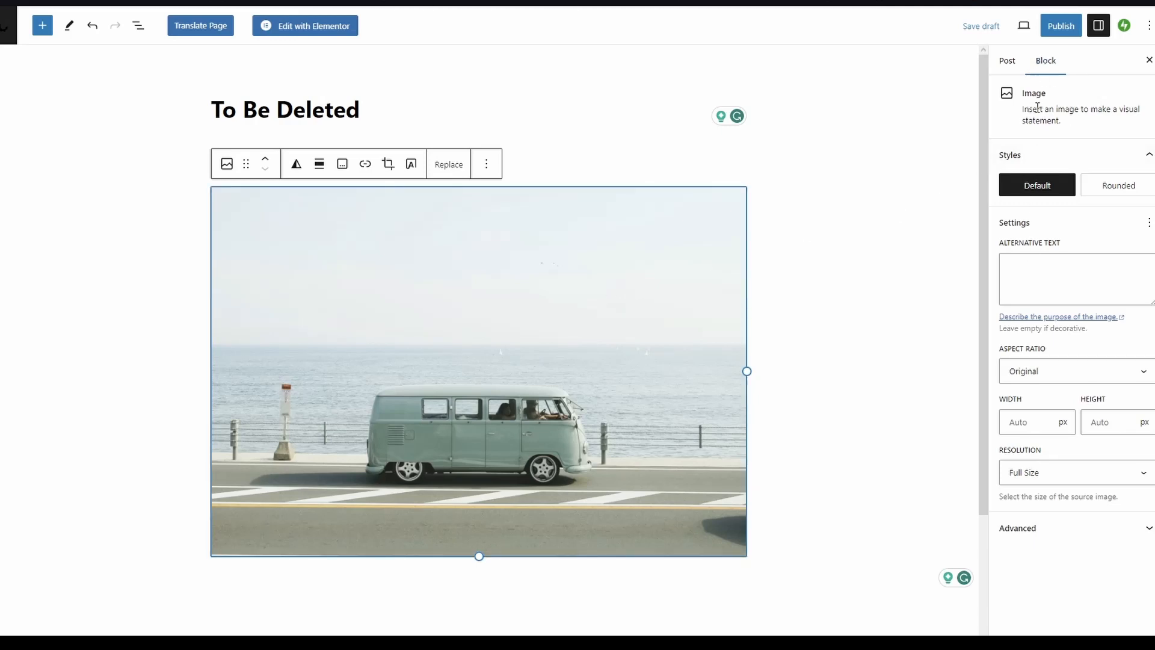
- Try the Classic 3:2, Square 1:1 and Portrait 3:4 aspect ratios on the van image and restore Original
click(1076, 380)
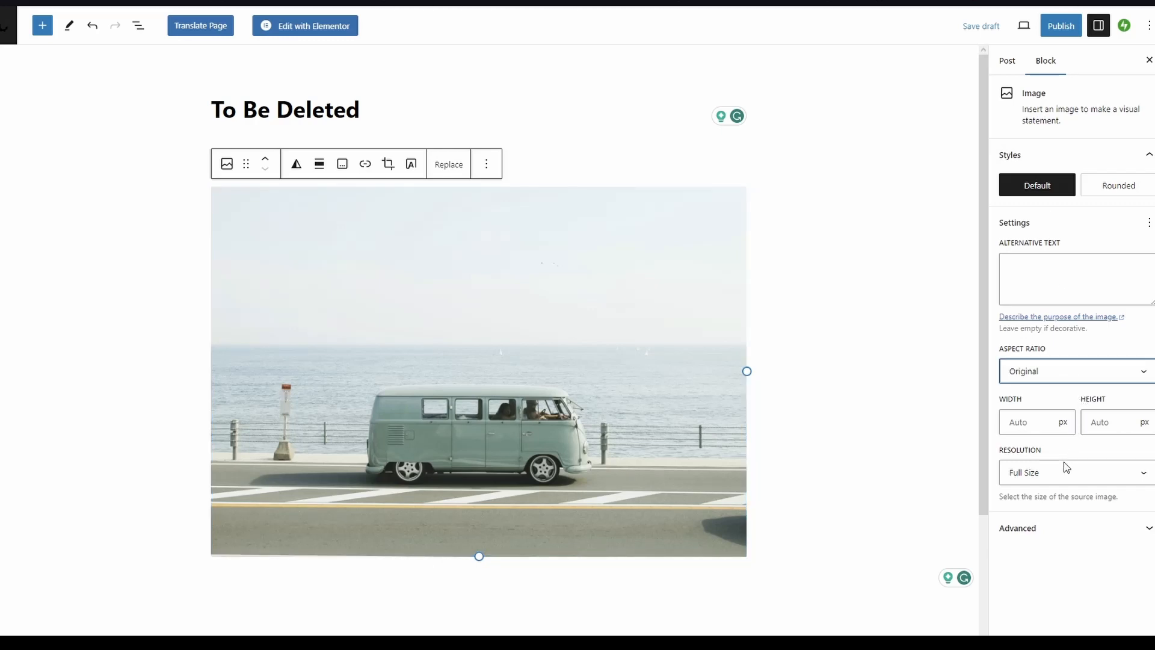
click(1062, 440)
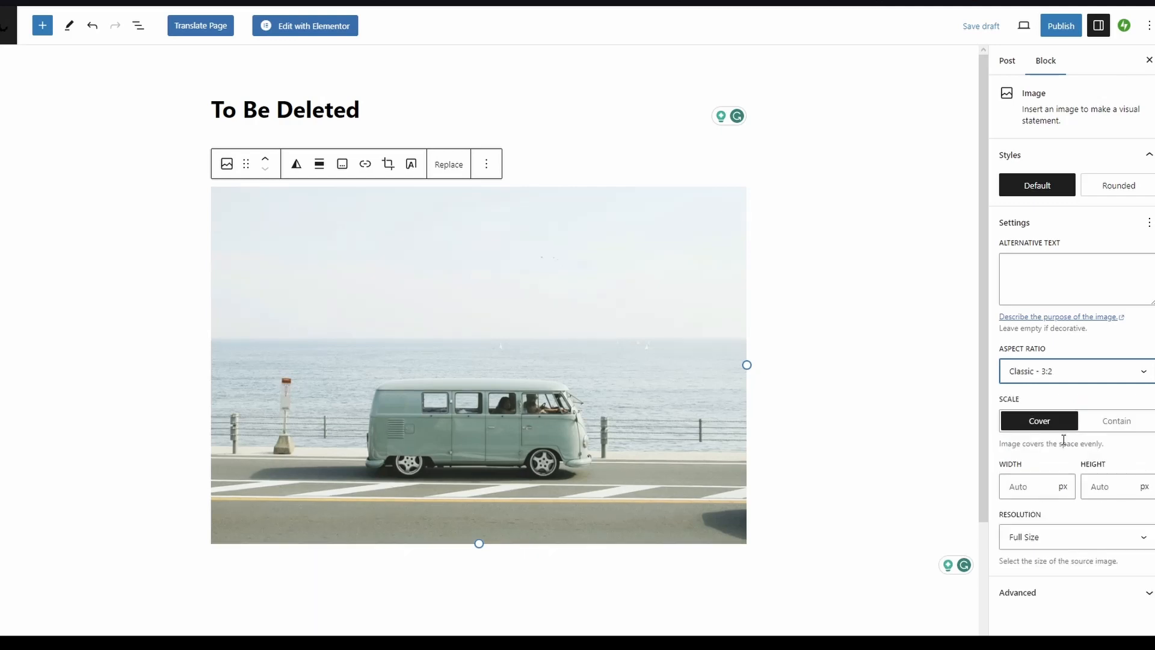
click(1086, 403)
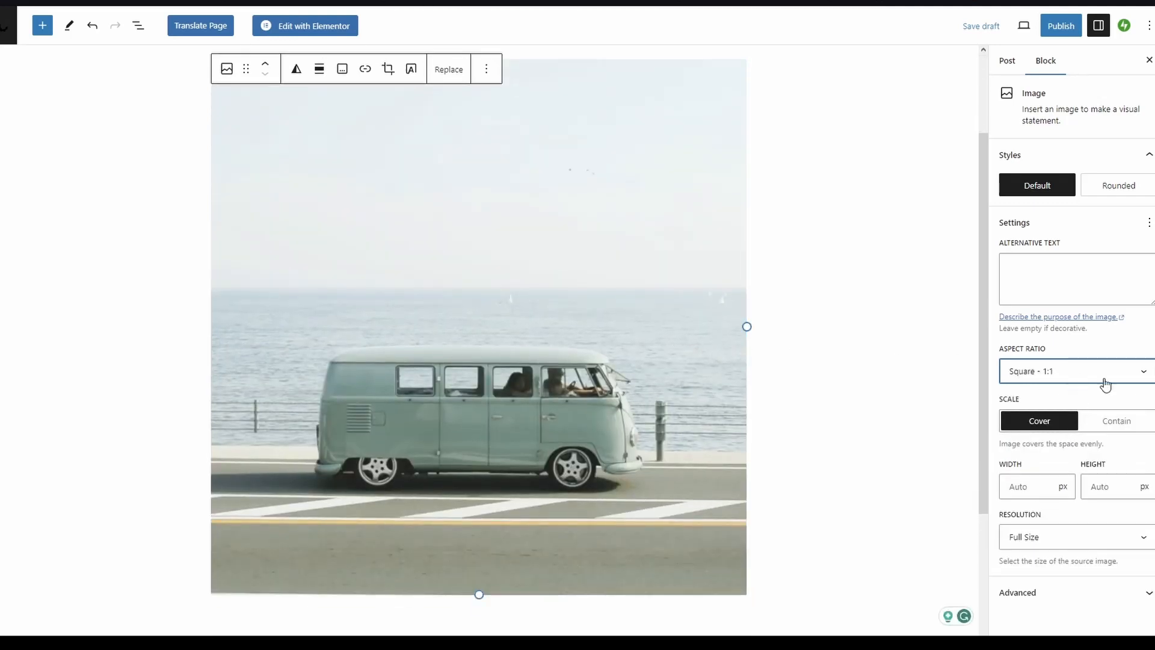
click(1121, 434)
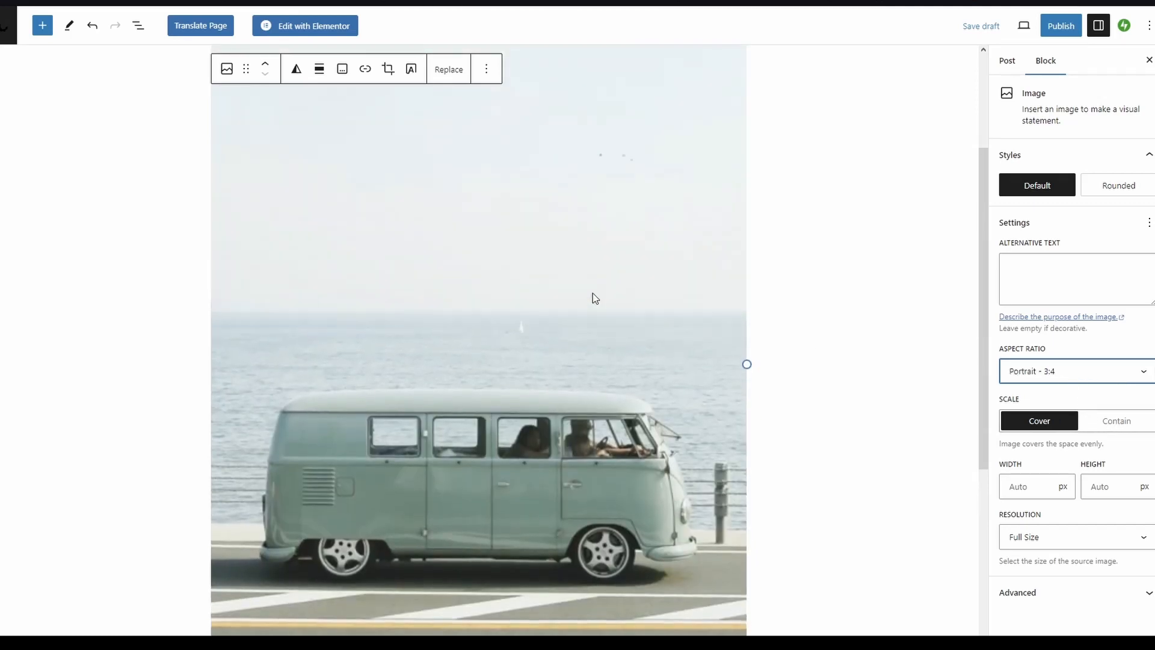
scroll(591, 293, down, 5)
scroll(591, 294, up, 7)
scroll(593, 296, down, 2)
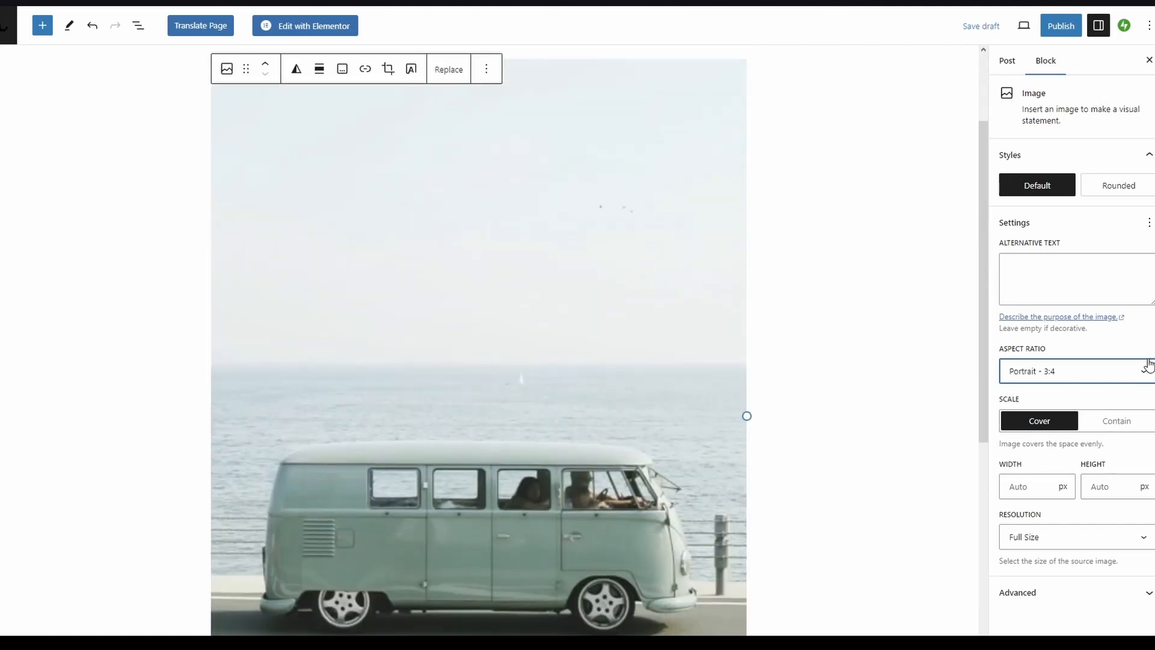
click(1076, 395)
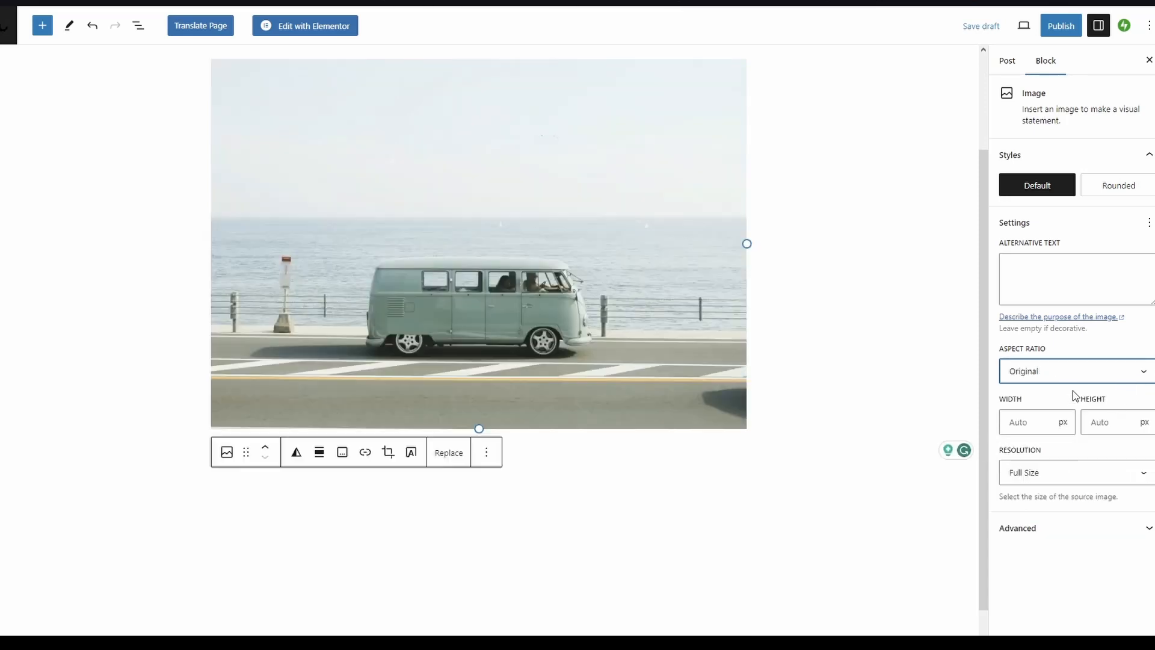
scroll(622, 373, up, 2)
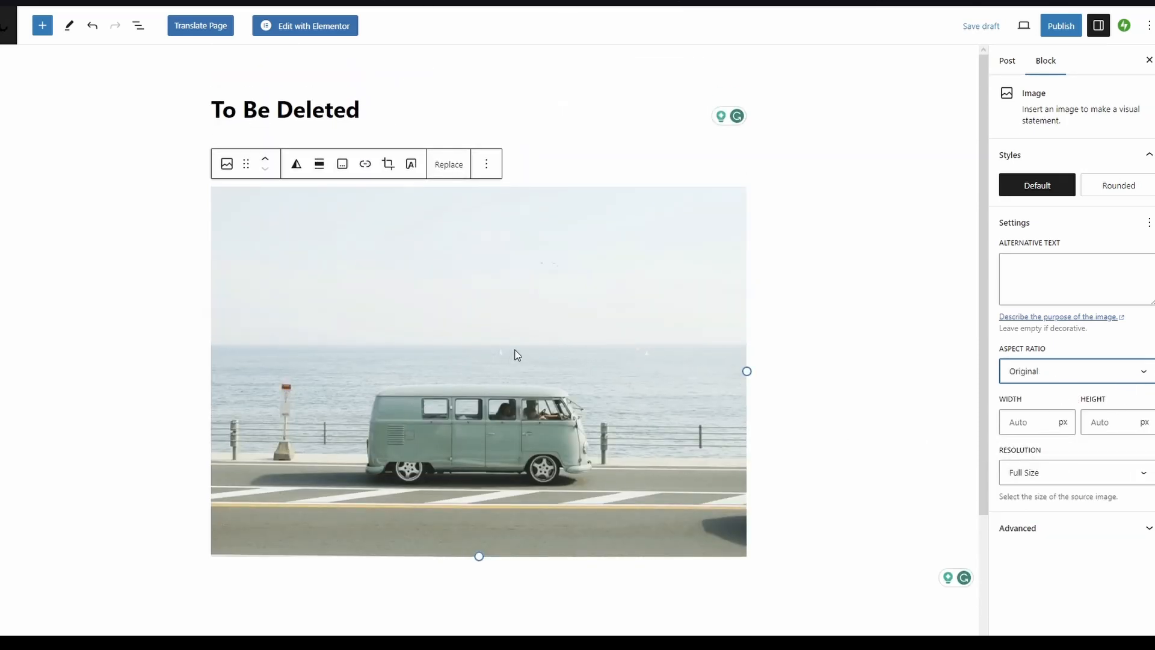
- Review the van image's width and height fields and its advanced settings, leaving them unchanged
click(1032, 425)
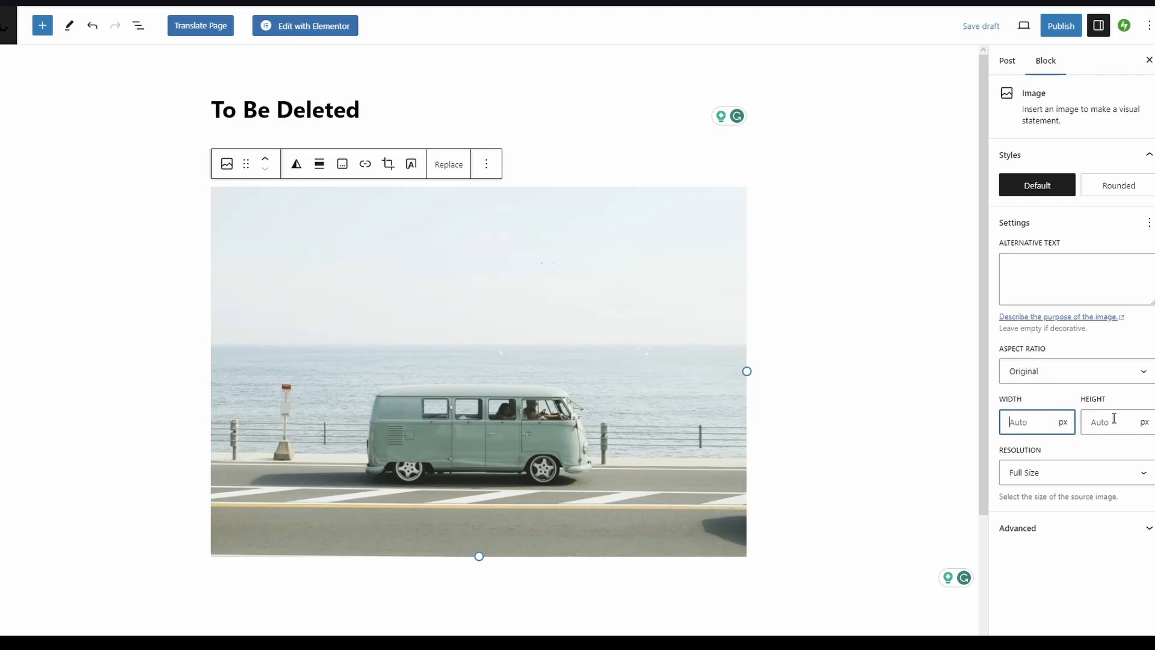
click(1058, 532)
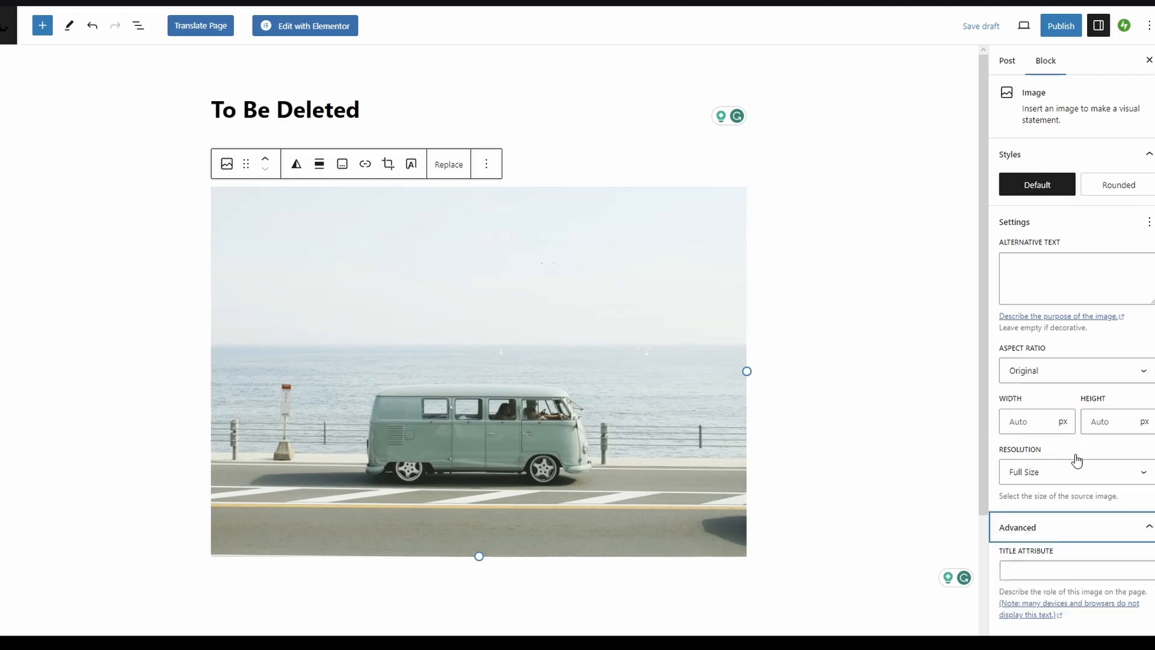
scroll(1077, 482, up, 1)
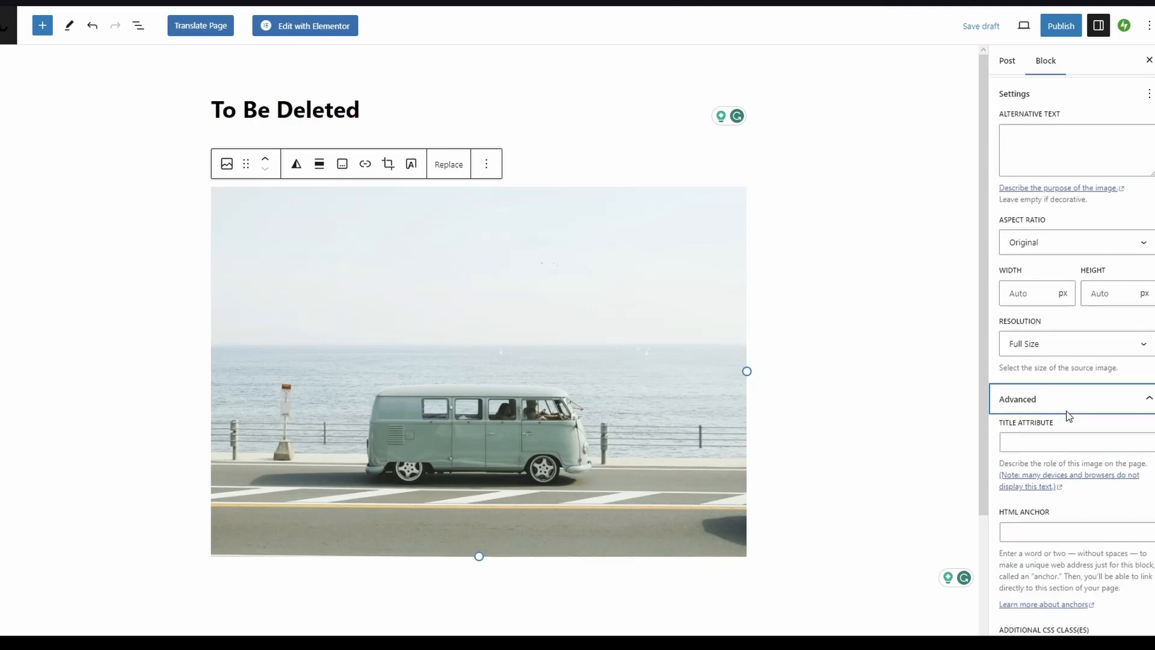
click(1066, 402)
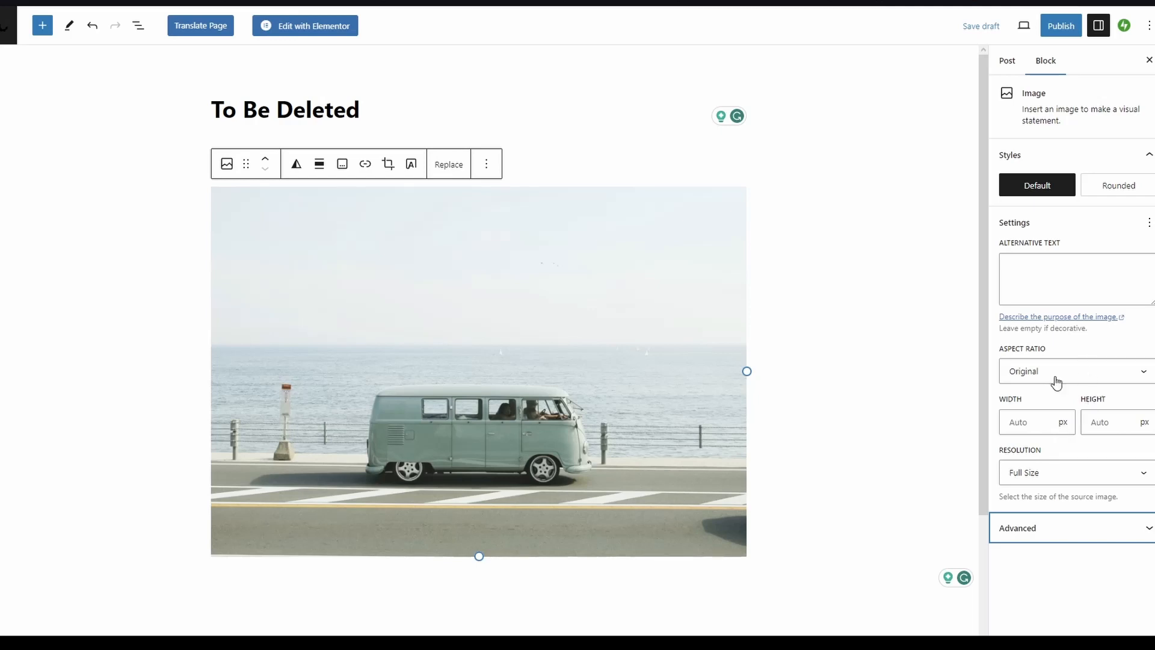
- Try the Rounded style on the van image and restore the Default style
click(1110, 187)
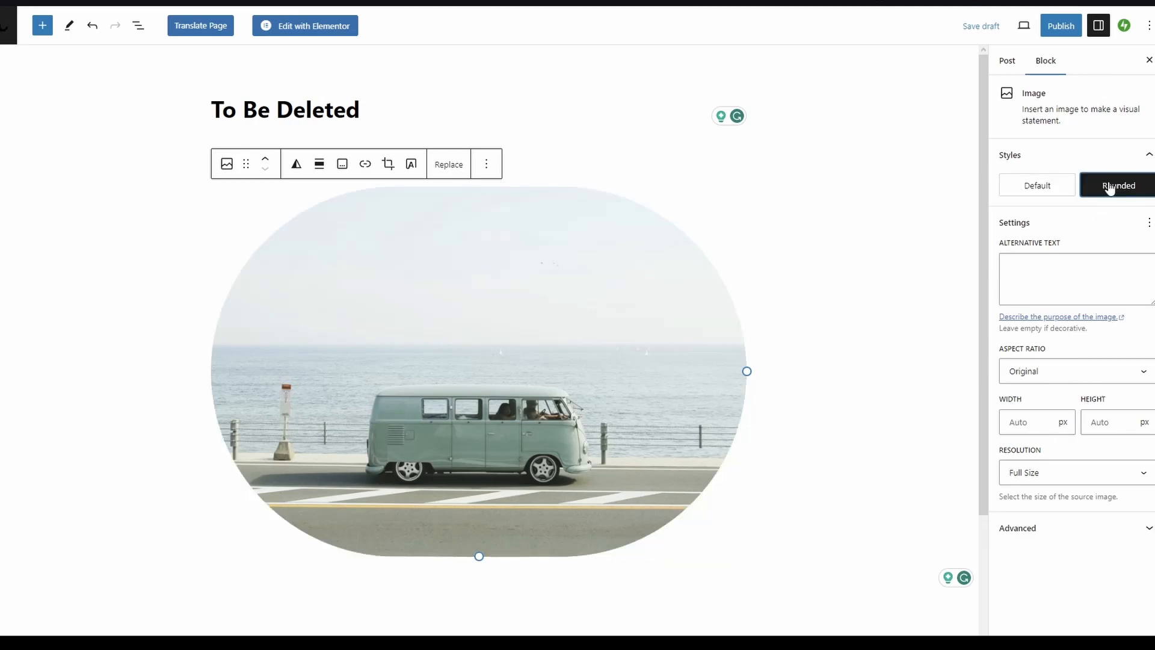
click(1033, 188)
- Look over the post and its post-level settings, review the pre-publish checks and cancel without publishing
click(485, 110)
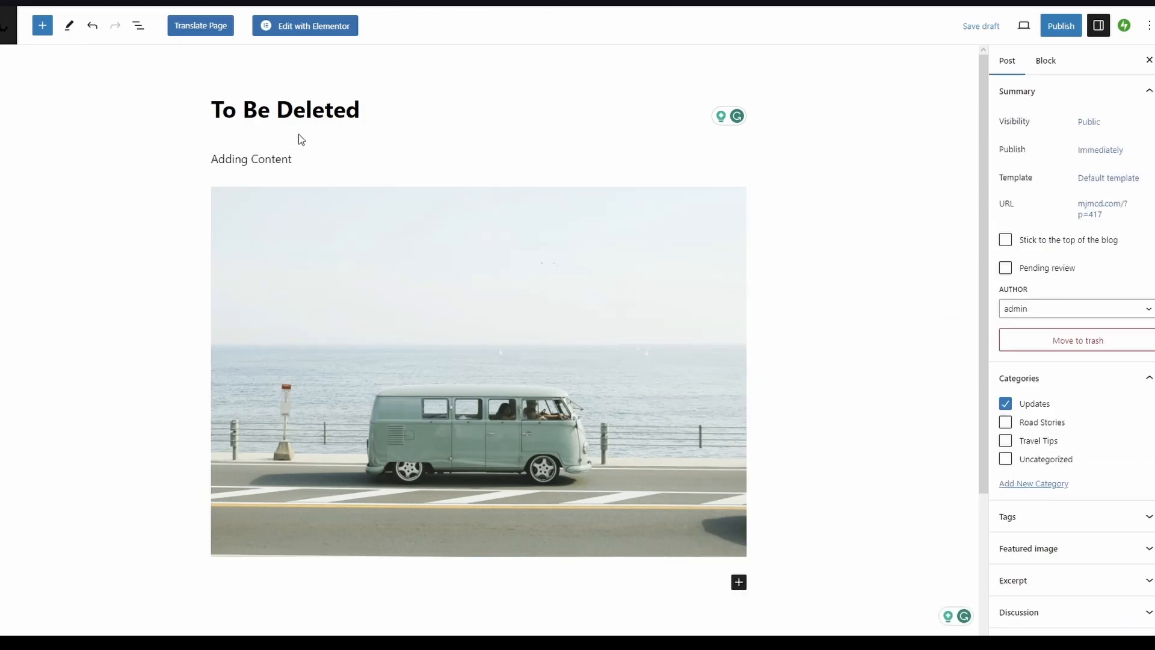
scroll(799, 322, down, 4)
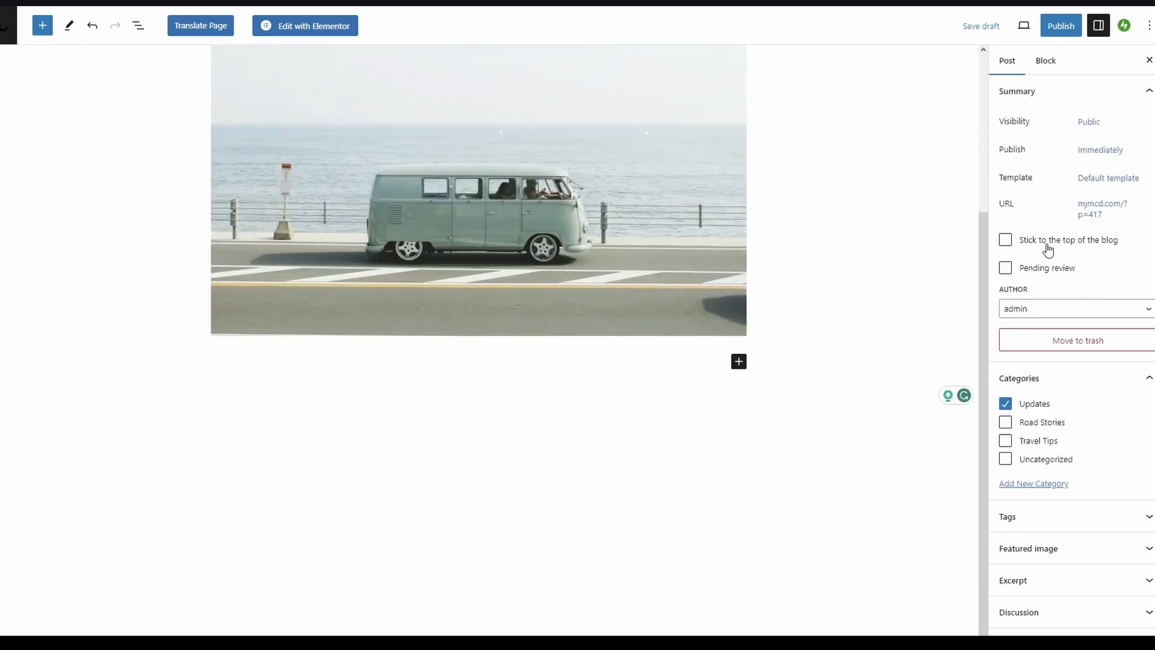
scroll(461, 292, up, 4)
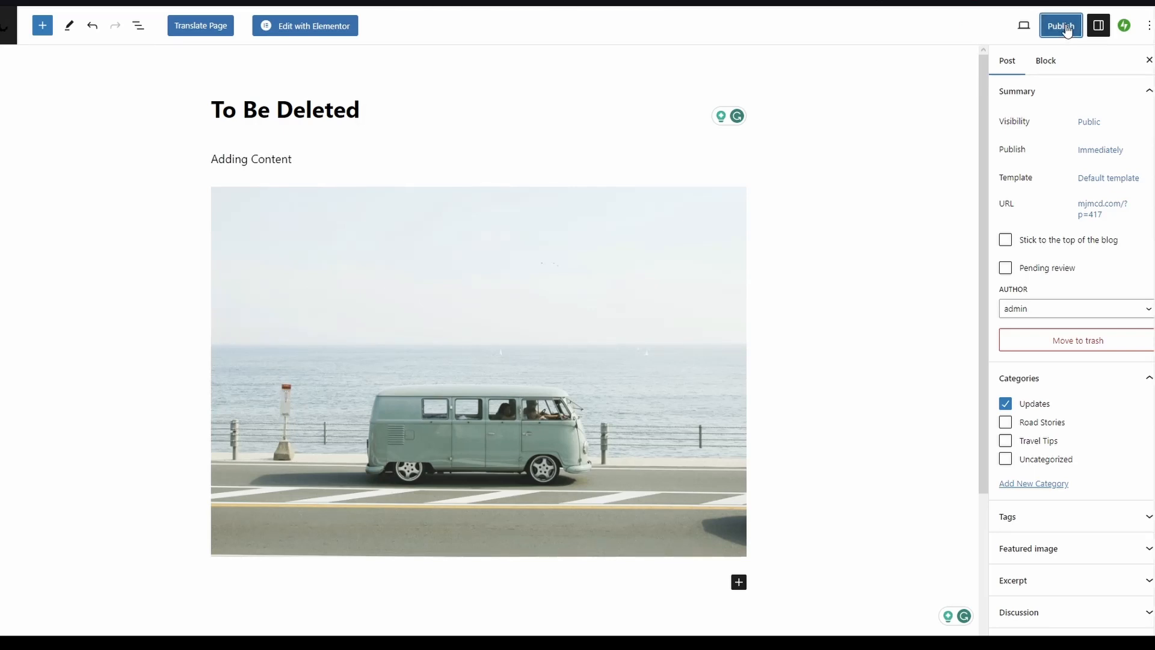
click(1065, 30)
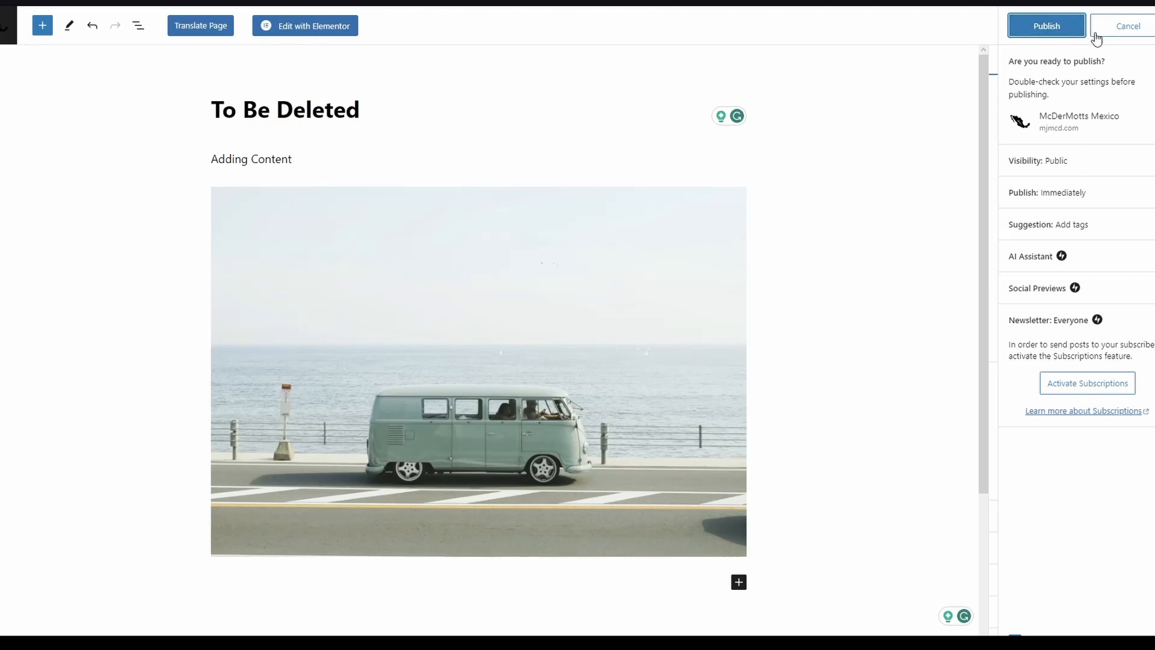
click(1133, 26)
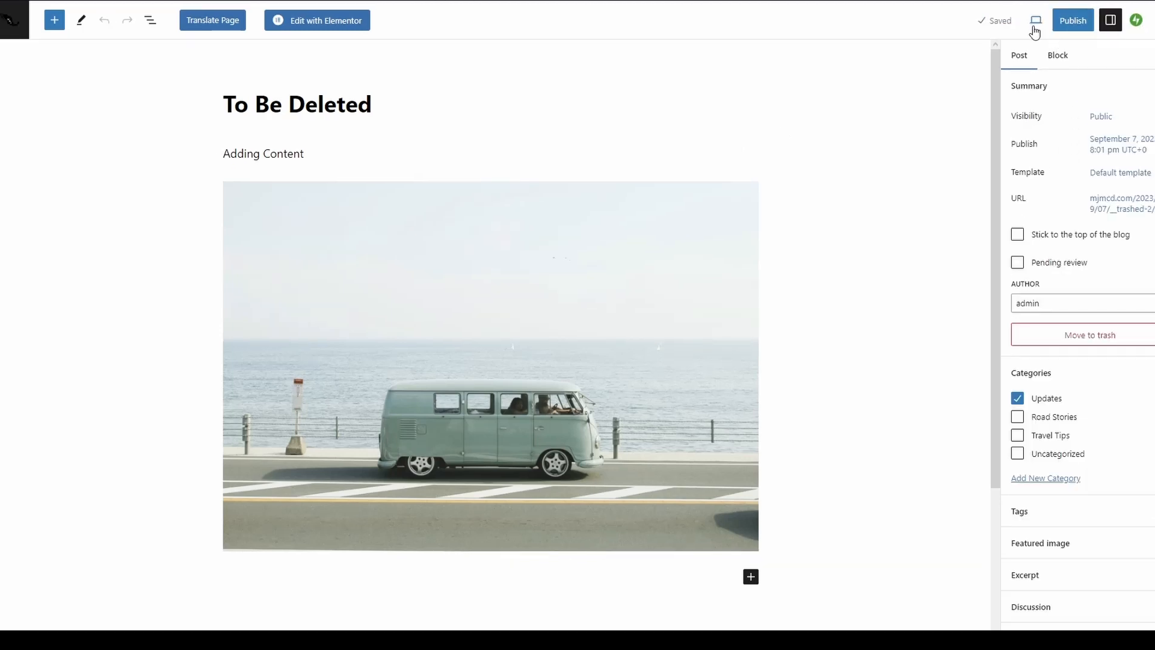
- Preview the post in a new tab, examine its layout from the title down to the van image, and return to the editor
click(1035, 24)
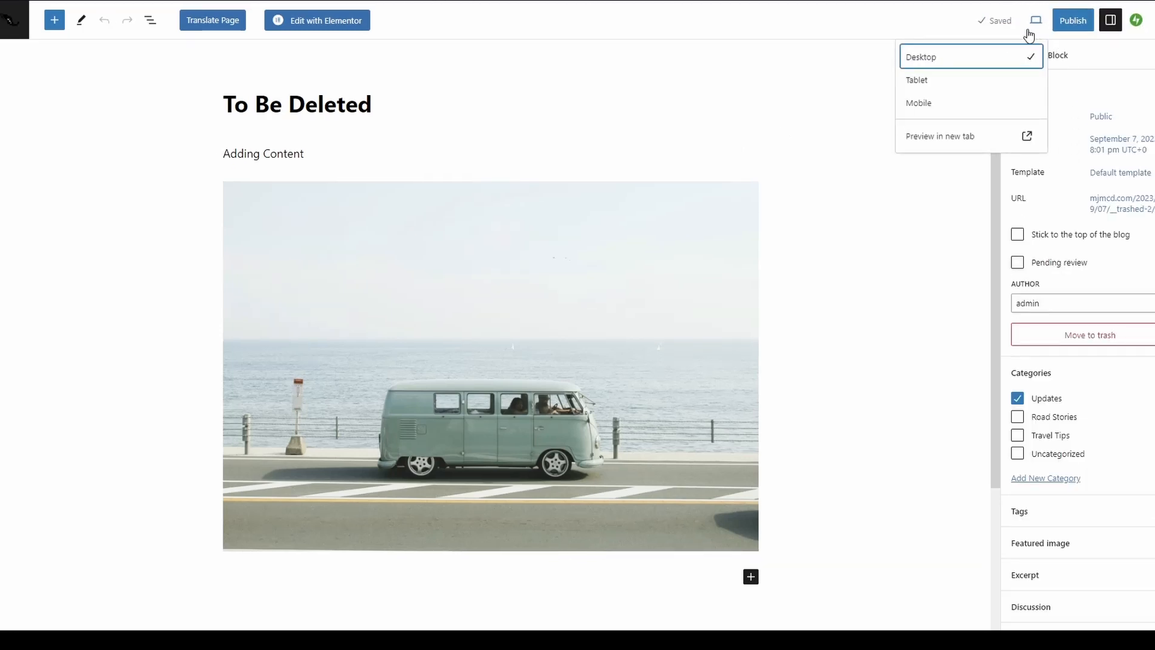
click(966, 136)
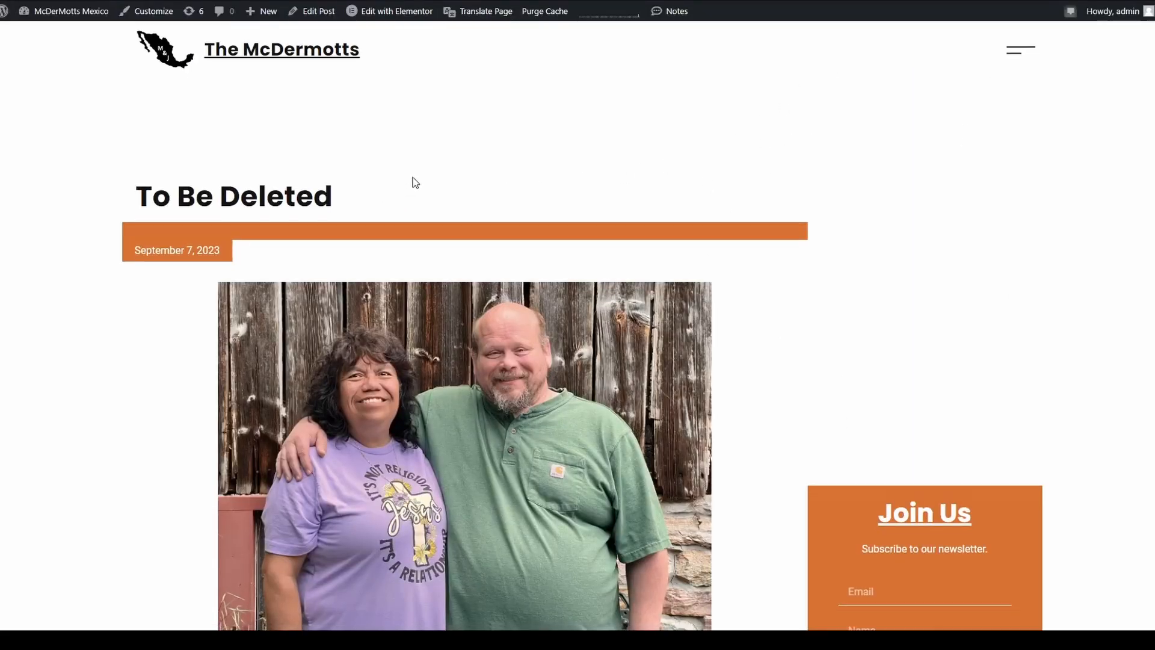
scroll(338, 147, down, 6)
scroll(265, 432, up, 4)
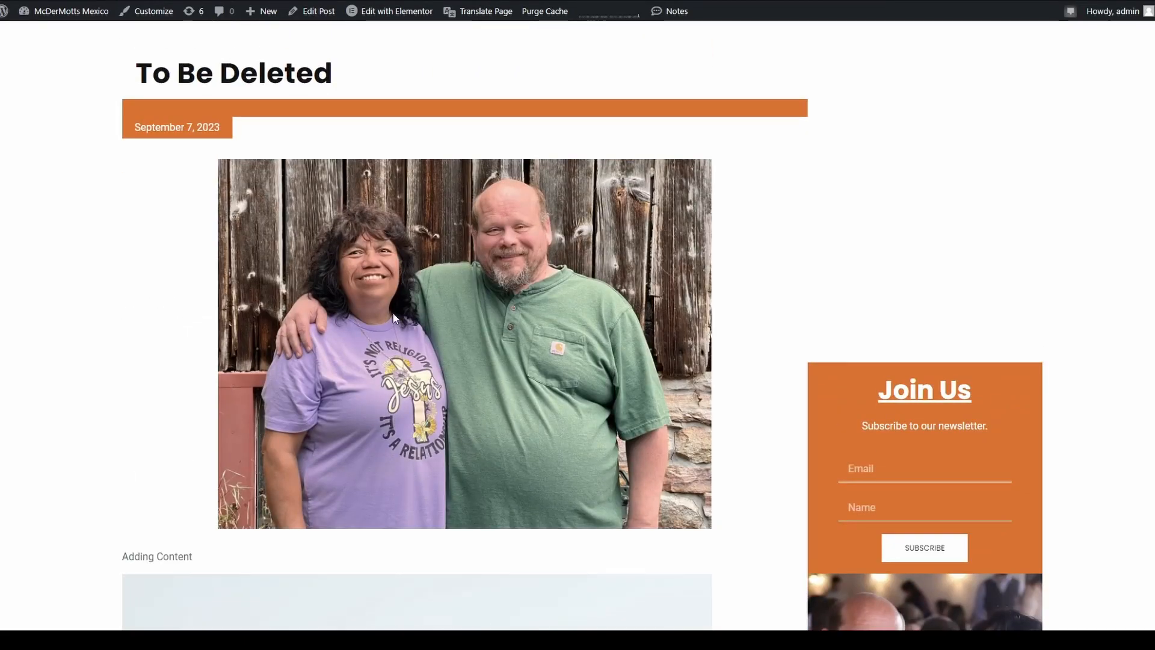
scroll(394, 317, down, 3)
scroll(366, 350, down, 4)
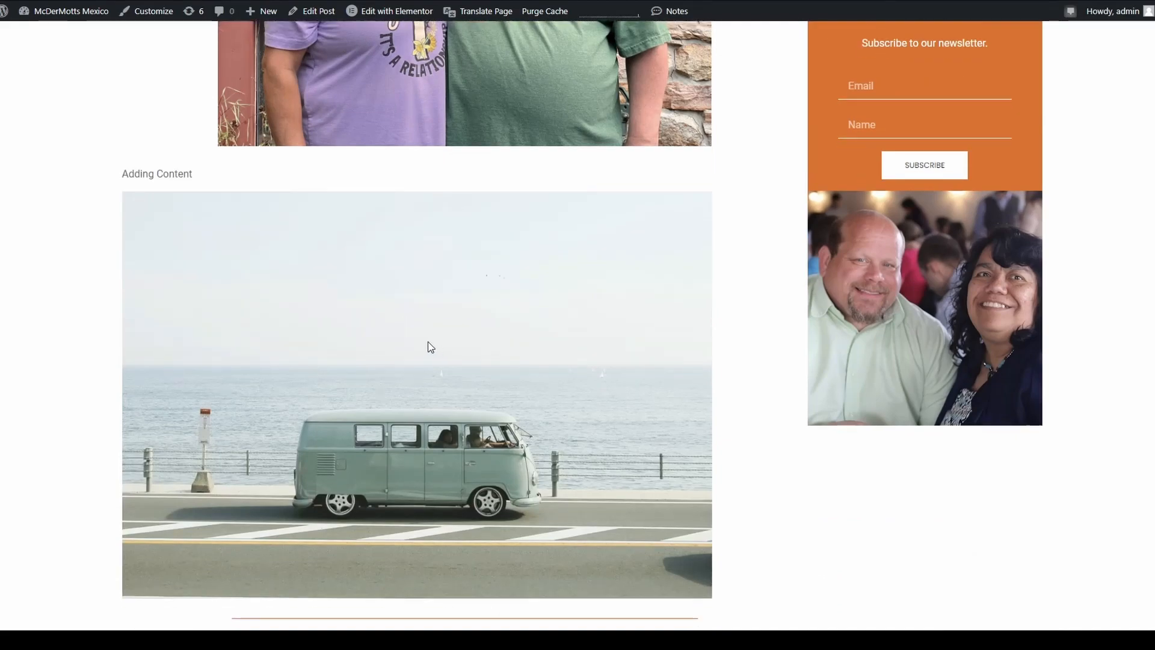
scroll(330, 381, up, 4)
scroll(330, 382, up, 3)
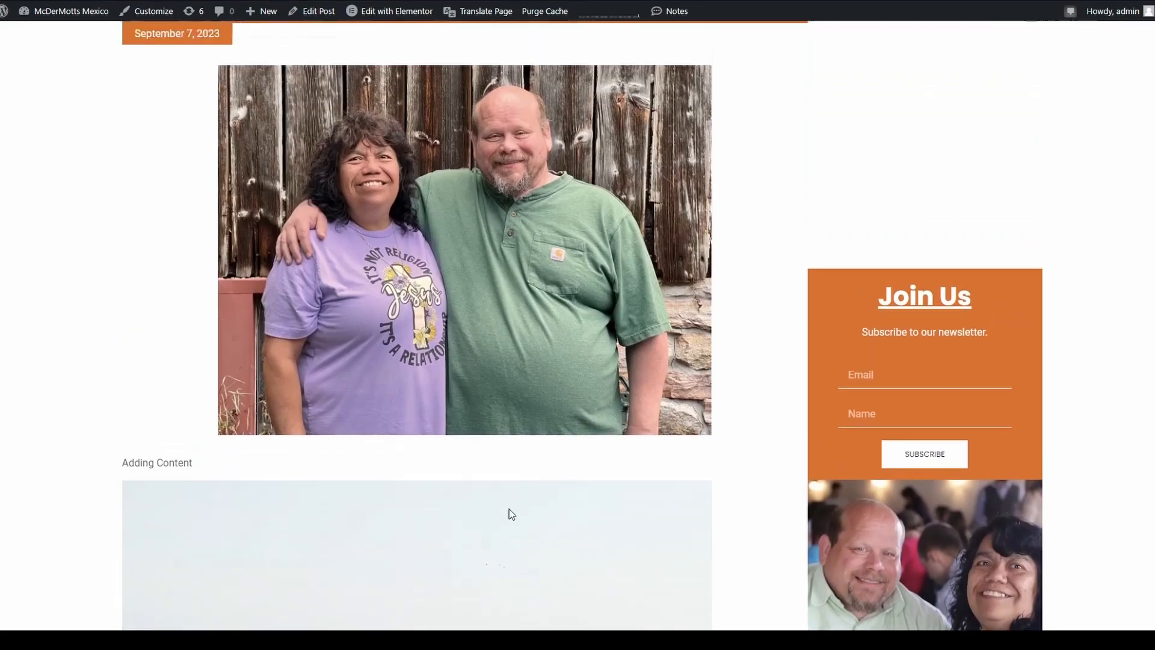
scroll(424, 196, up, 2)
scroll(402, 226, down, 11)
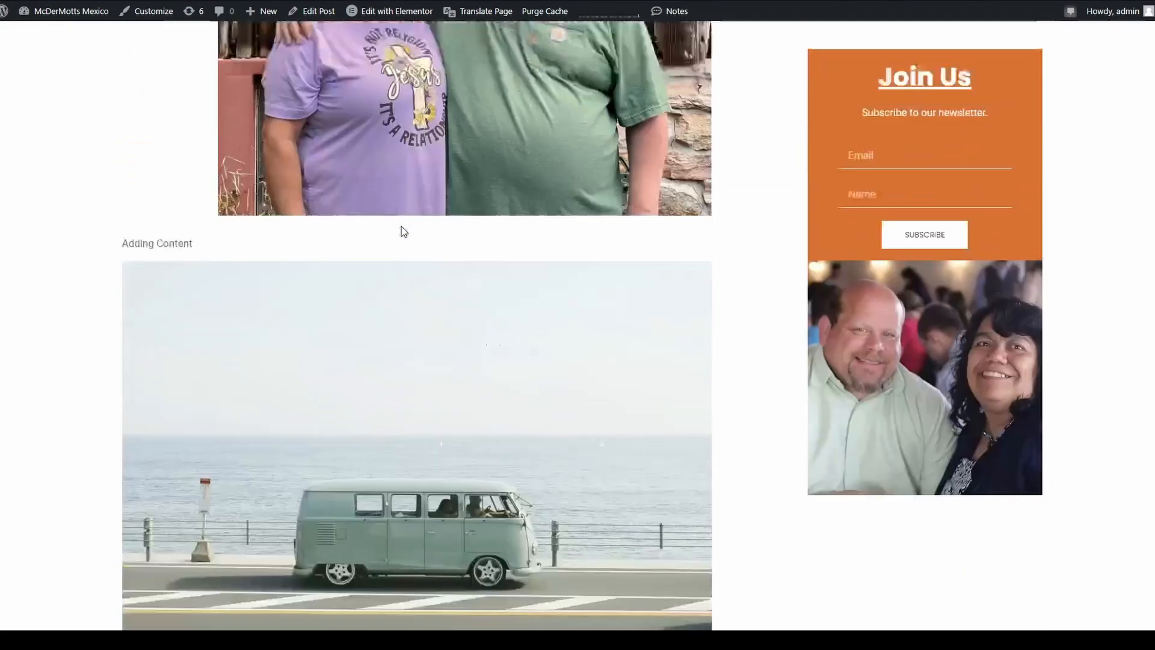
scroll(572, 558, down, 6)
scroll(478, 266, up, 16)
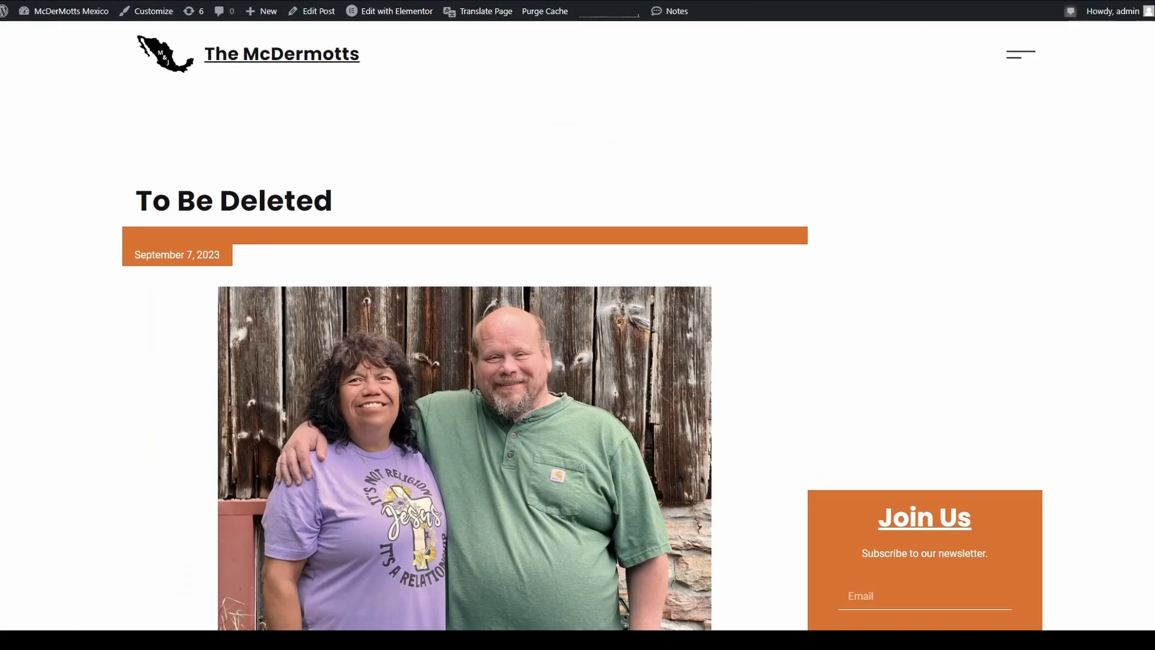
click(890, 1)
click(830, 263)
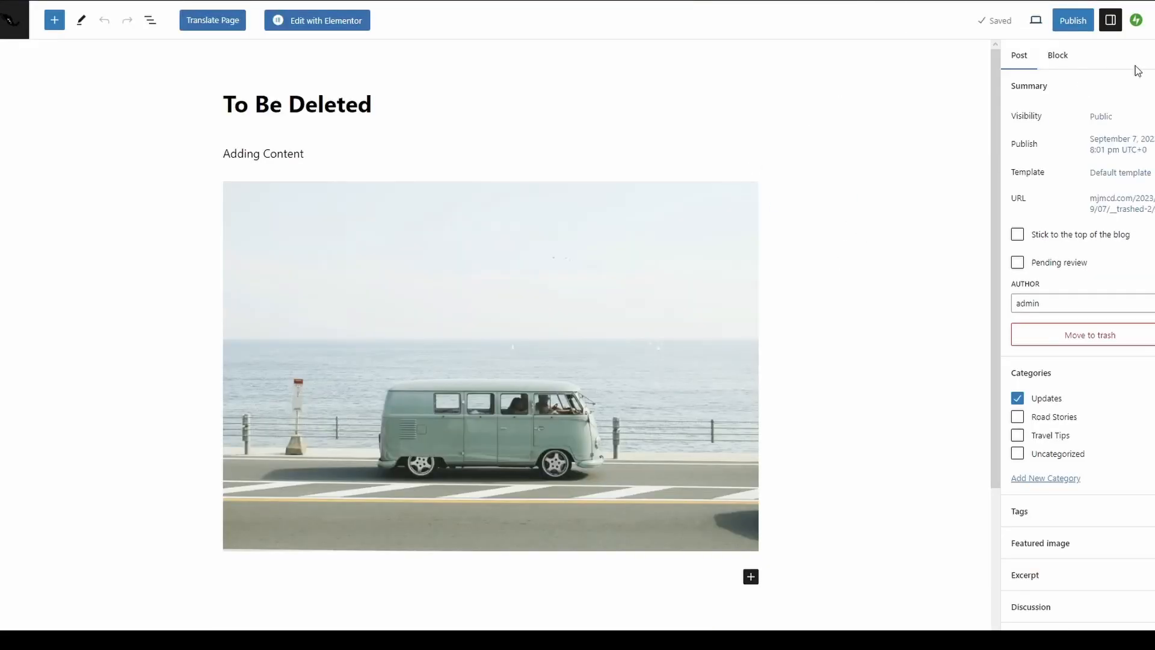